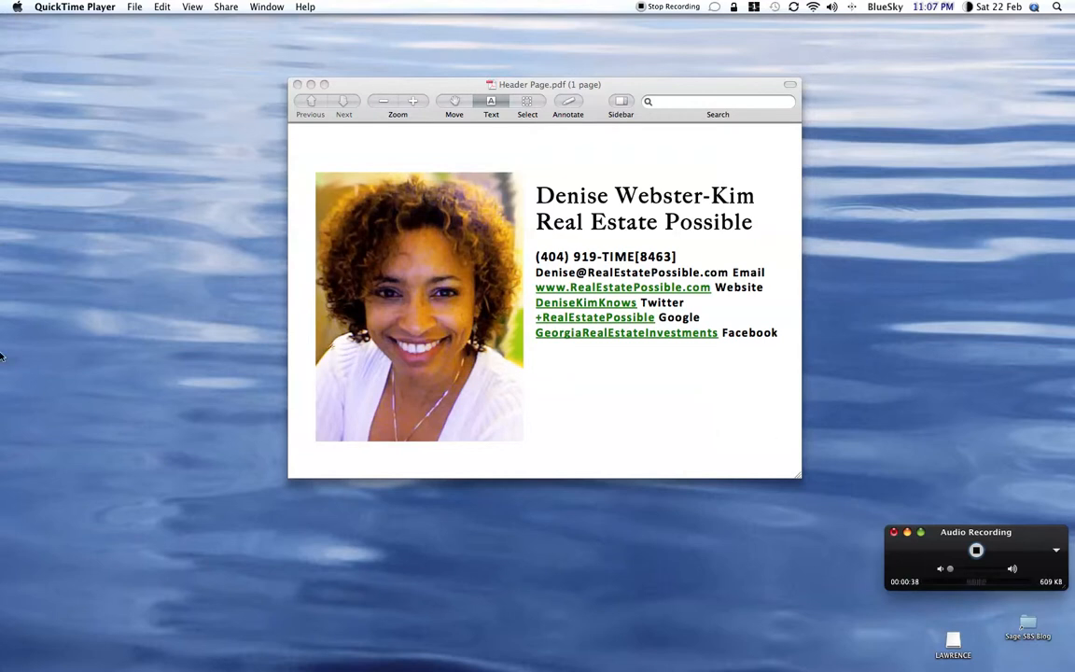
Step: Switch to Firefox and go from the Google home page to the Explore page of Google+
{"action": "mouse_move", "coordinate": [2, 355]}
{"action": "left_click", "coordinate": [24, 304]}
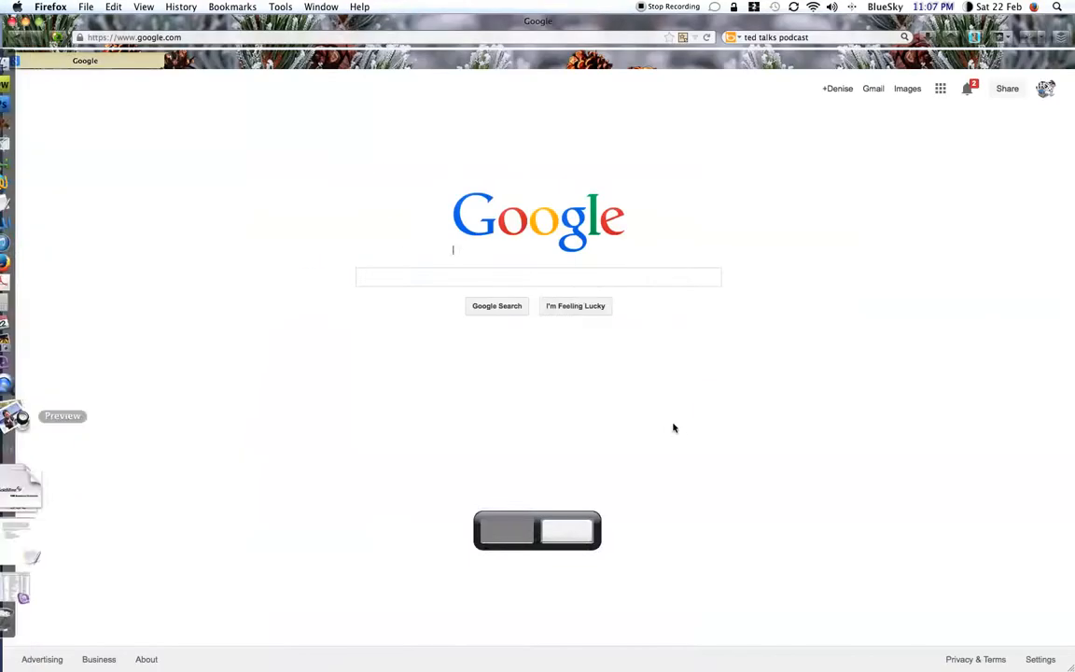
{"action": "left_click", "coordinate": [1045, 89]}
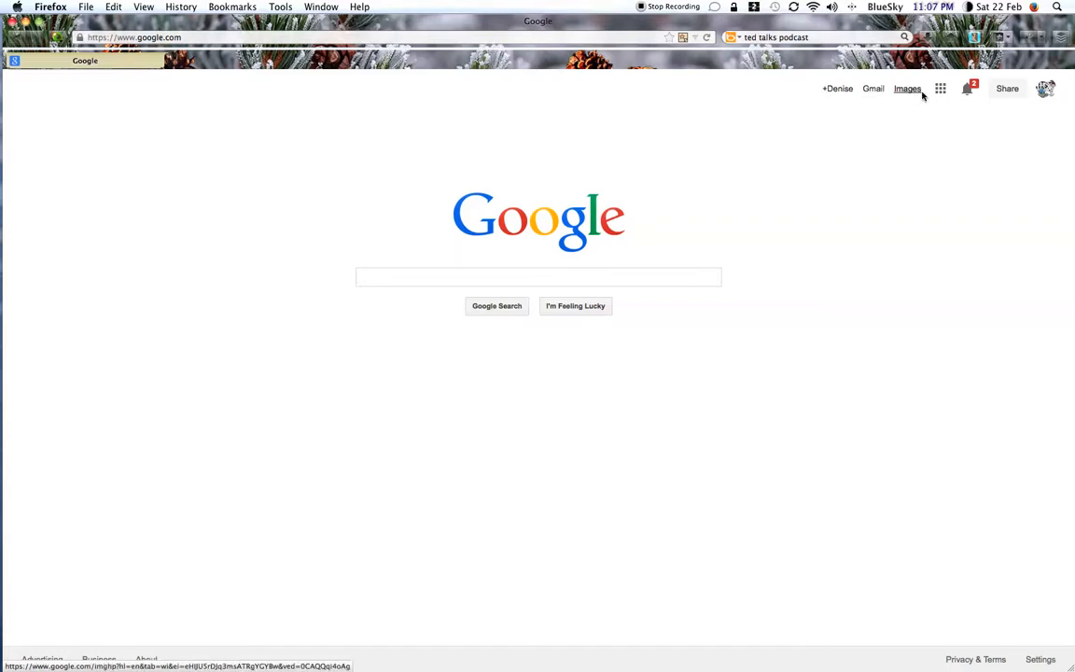
{"action": "left_click", "coordinate": [847, 91]}
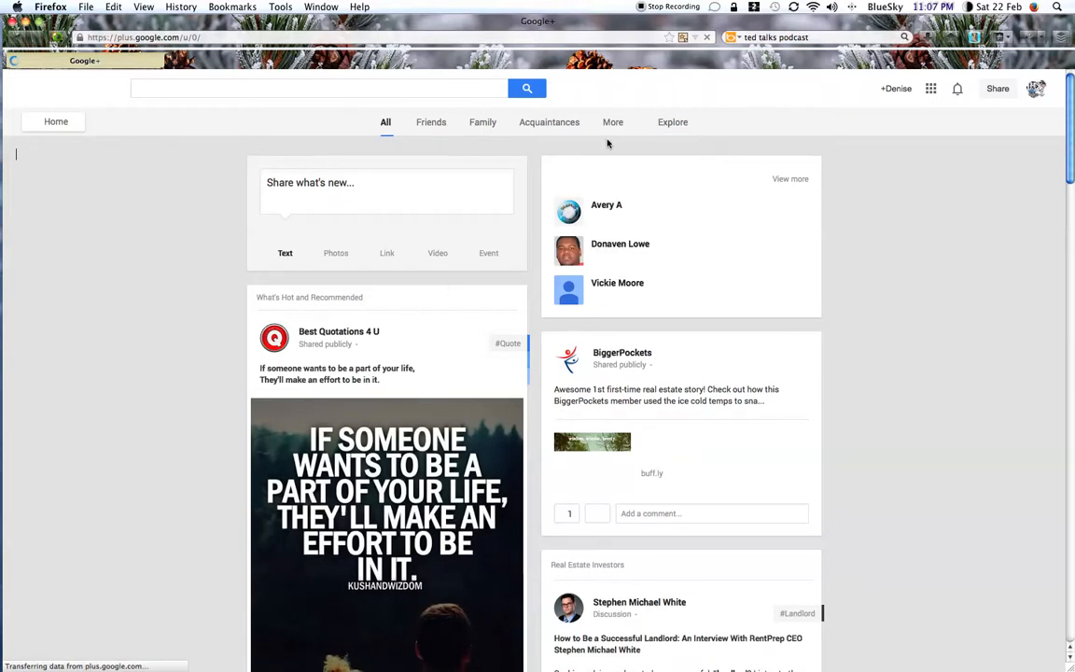
{"action": "left_click", "coordinate": [671, 125]}
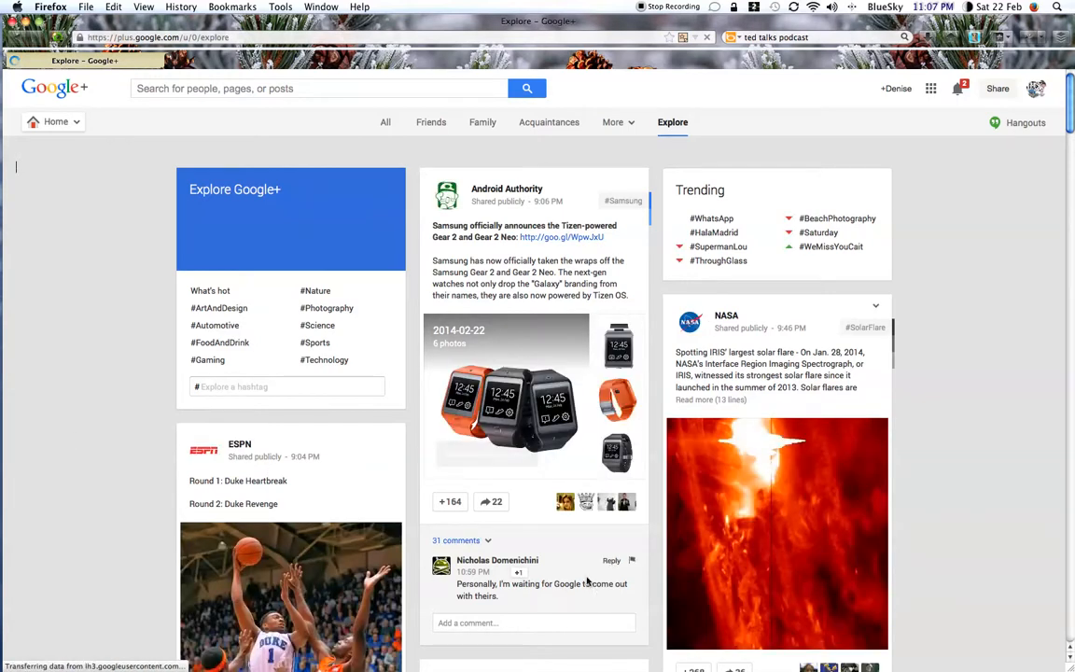
Step: Open Google Drive from the Google apps list
{"action": "left_click", "coordinate": [931, 89]}
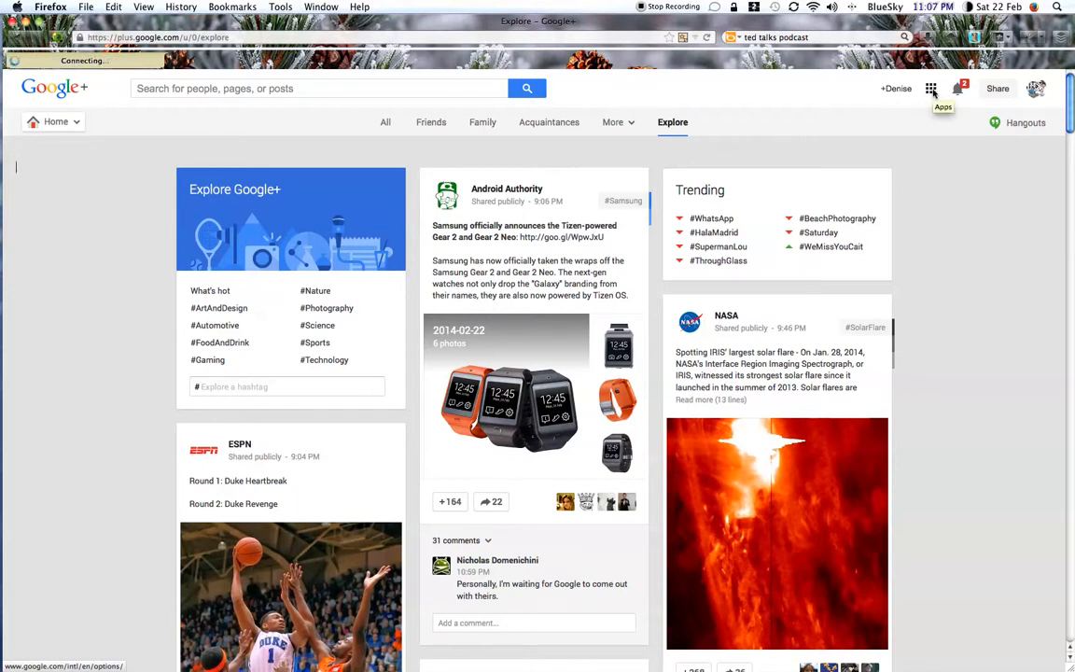
{"action": "left_click", "coordinate": [931, 90]}
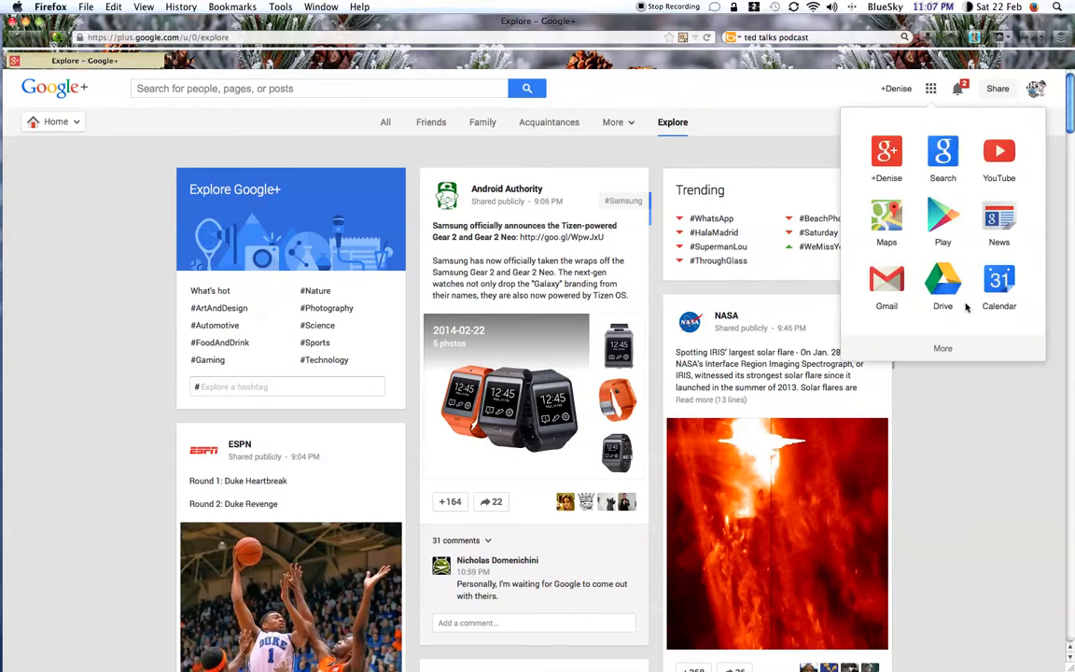
{"action": "left_click", "coordinate": [945, 284]}
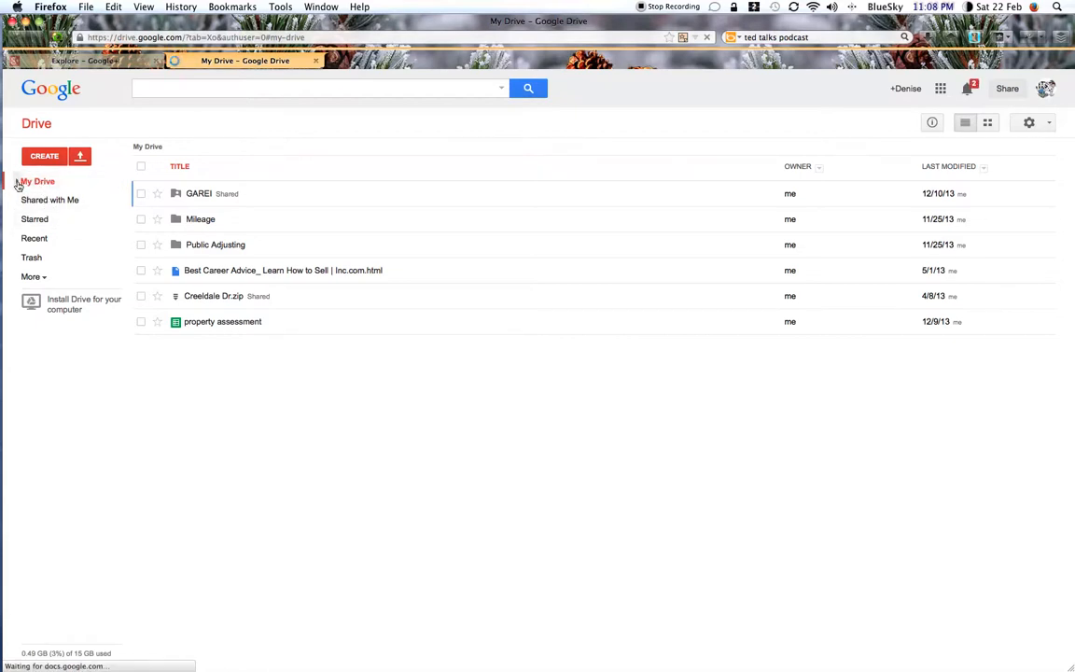
Step: Expand My Drive, GAREI and Properties Under Review in the folder tree, and open the GAREI folder
{"action": "left_click", "coordinate": [24, 185]}
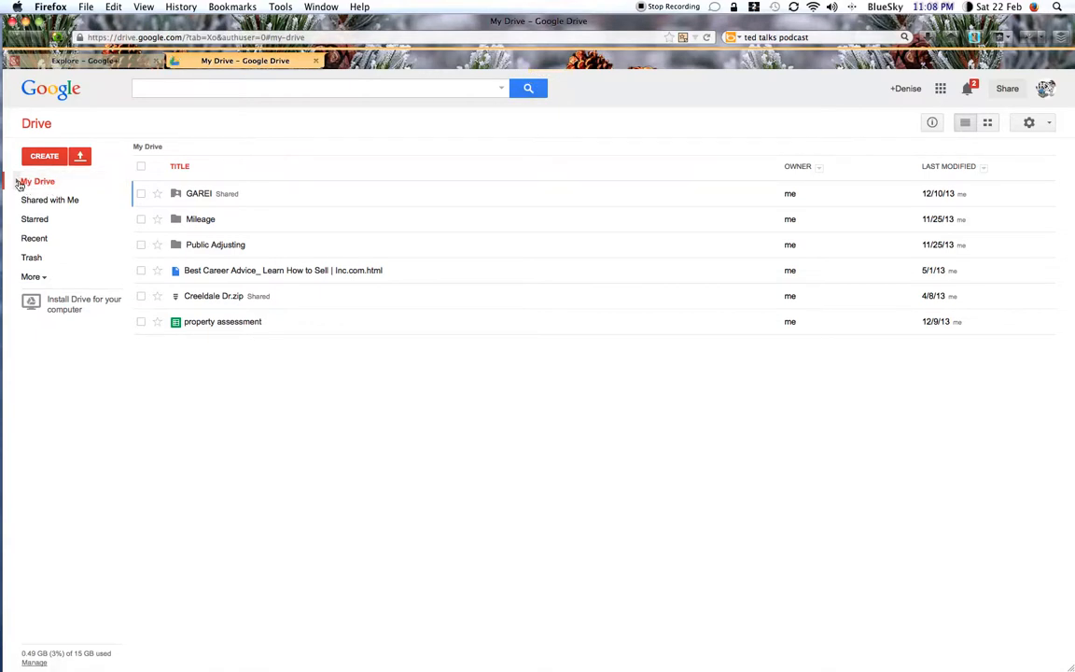
{"action": "left_click", "coordinate": [18, 183]}
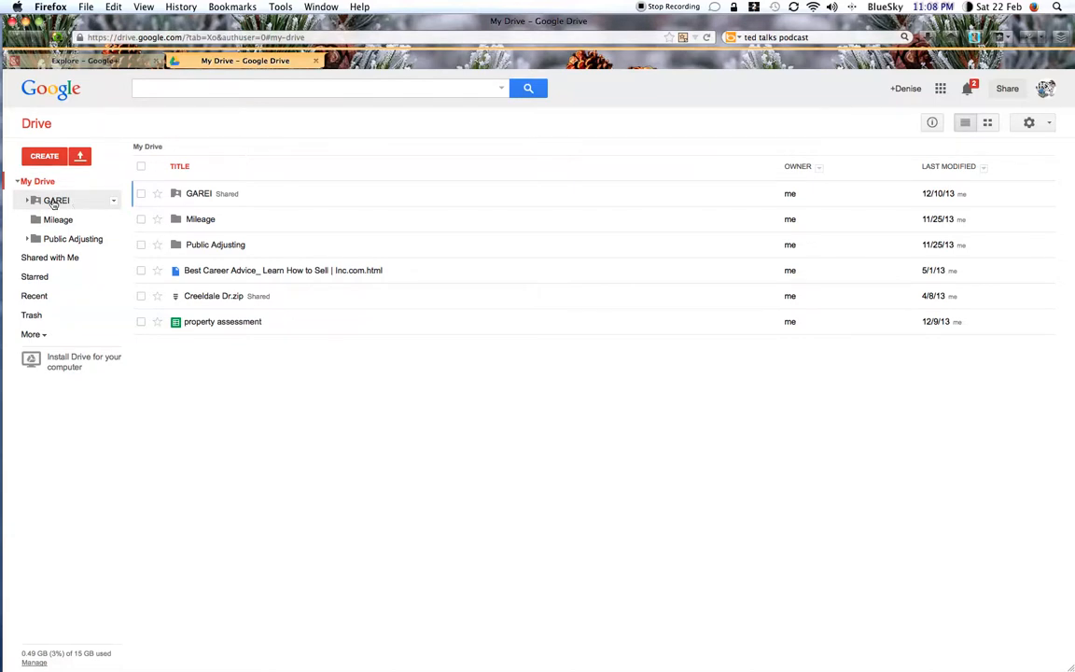
{"action": "left_click", "coordinate": [28, 199]}
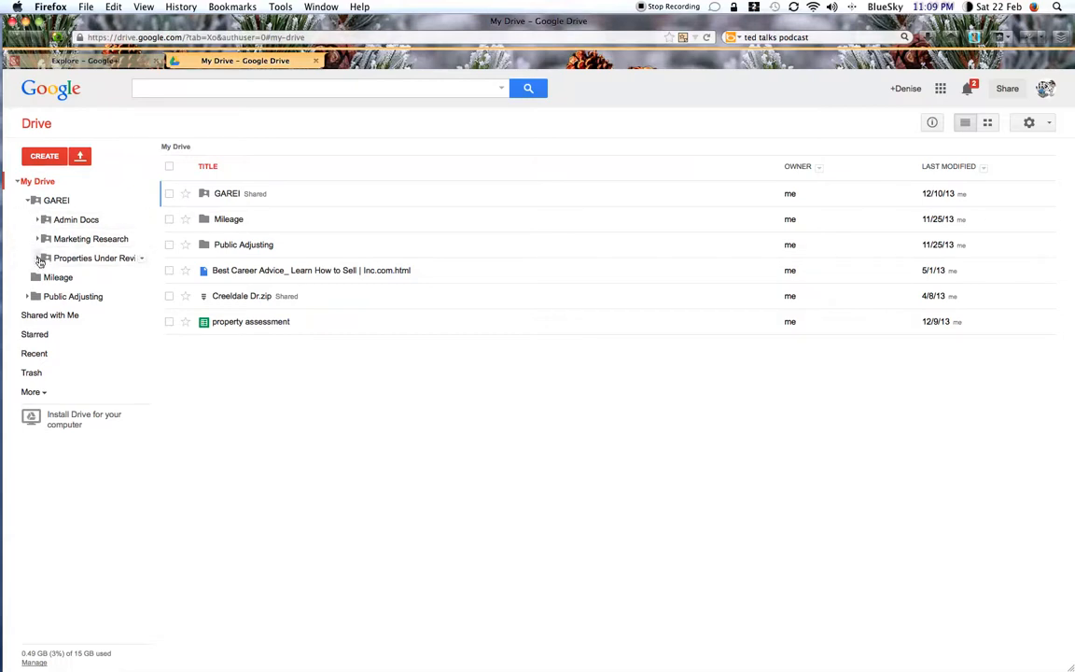
{"action": "left_click", "coordinate": [39, 259]}
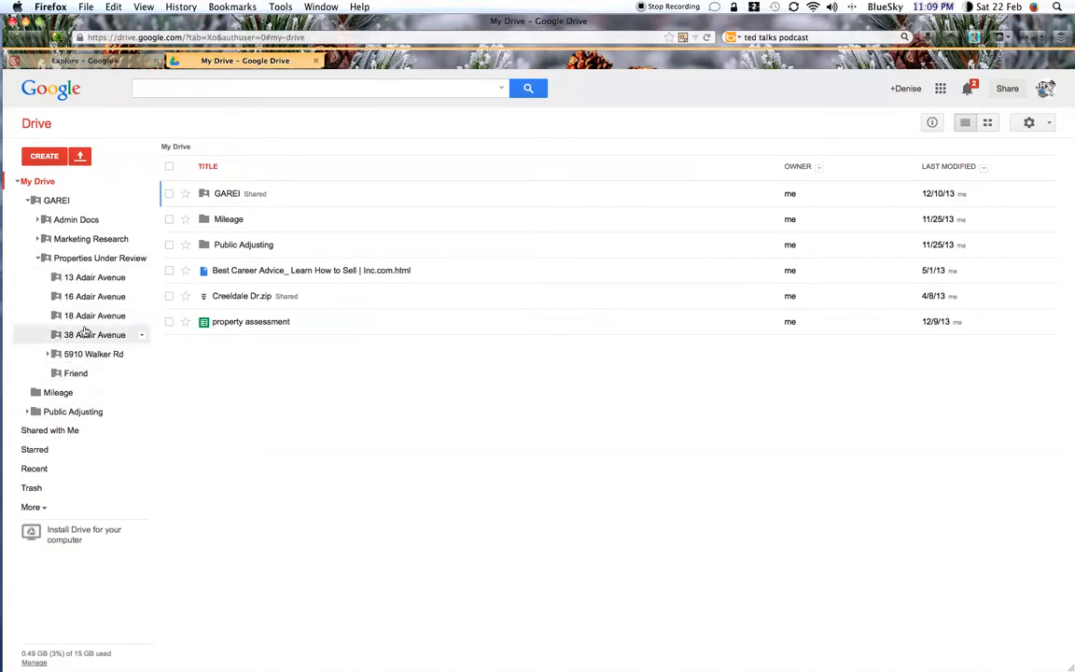
{"action": "left_click", "coordinate": [222, 194]}
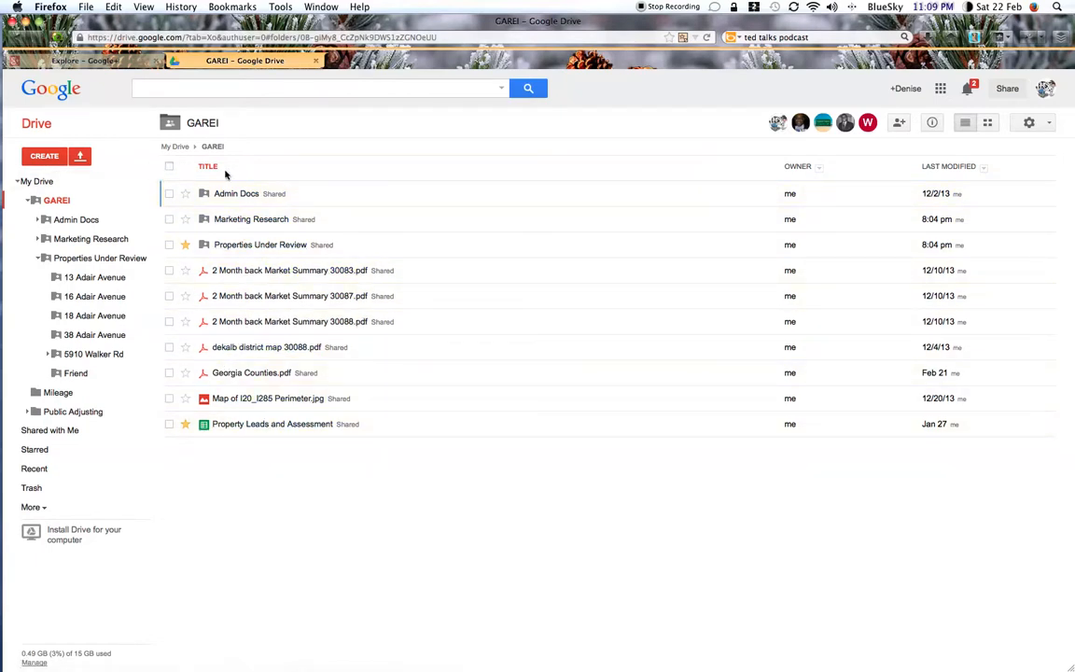
Step: Select all items in the GAREI folder to view the actions available for them, and clear the selection
{"action": "left_click", "coordinate": [169, 168]}
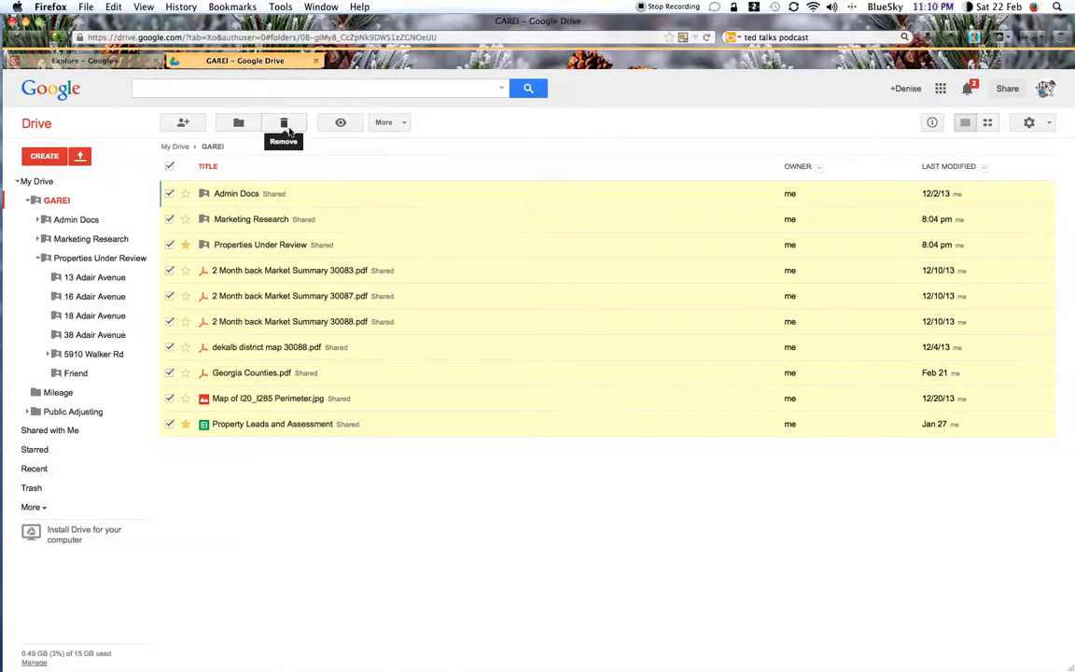
{"action": "left_click", "coordinate": [403, 124]}
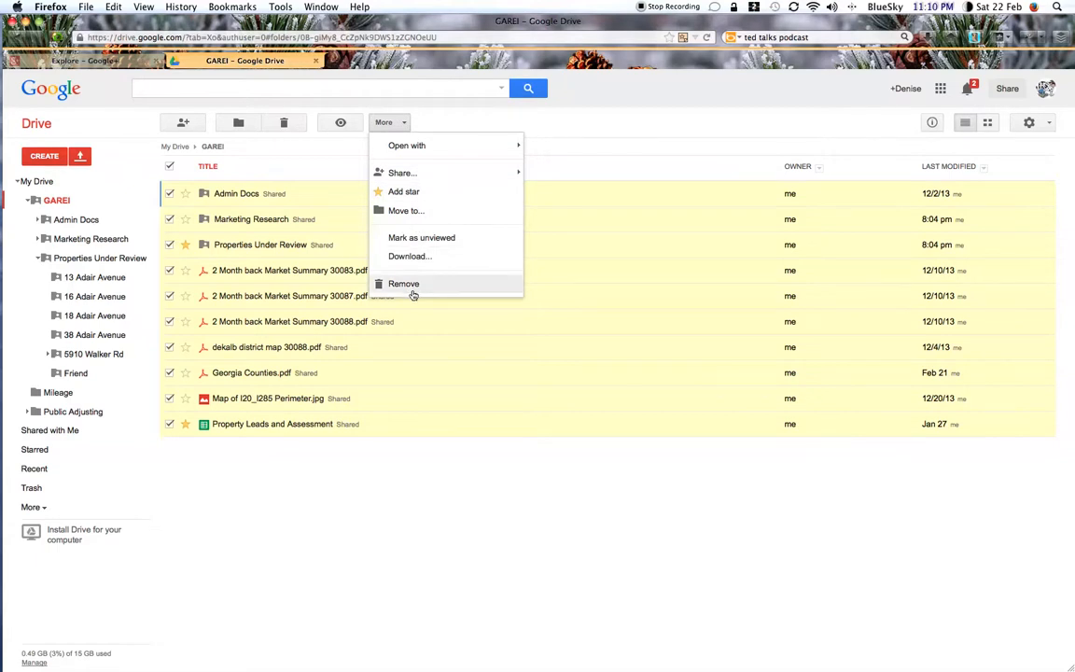
{"action": "left_click", "coordinate": [315, 151]}
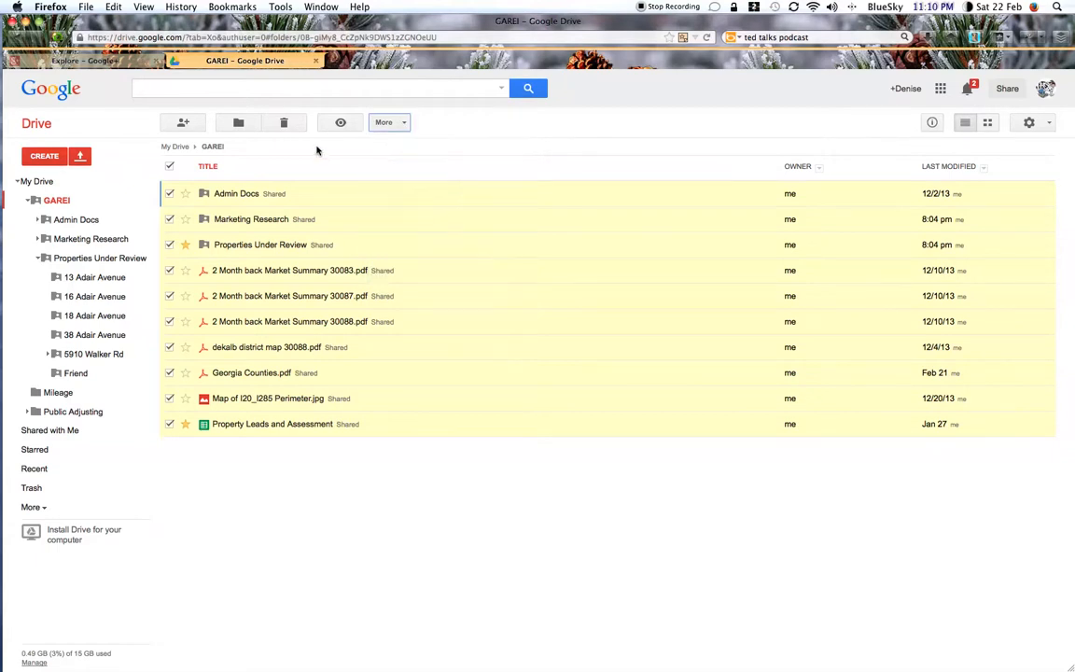
{"action": "left_click", "coordinate": [170, 168]}
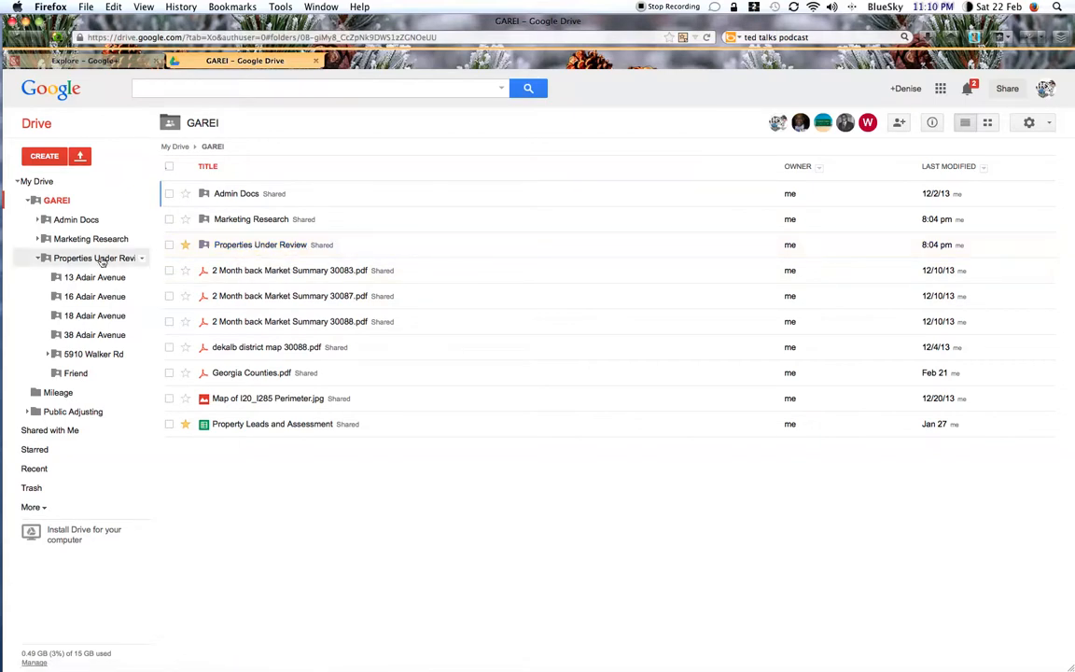
Step: Open the Properties Under Review folder and bring up the sharing settings of the Walker Rd property folder
{"action": "left_click", "coordinate": [245, 246]}
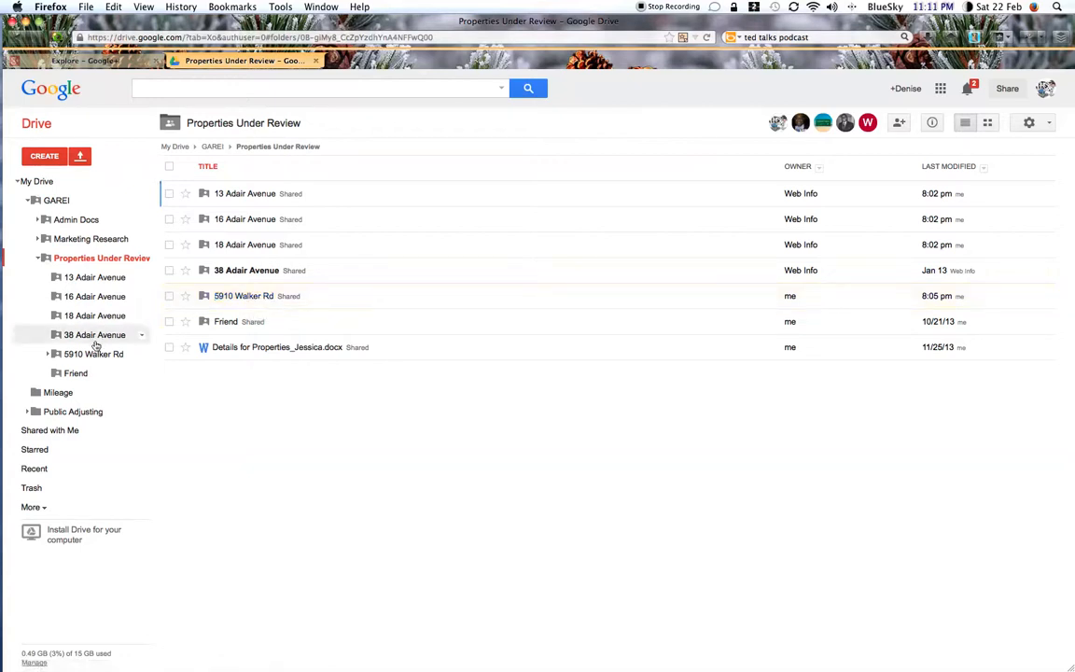
{"action": "left_click", "coordinate": [169, 297]}
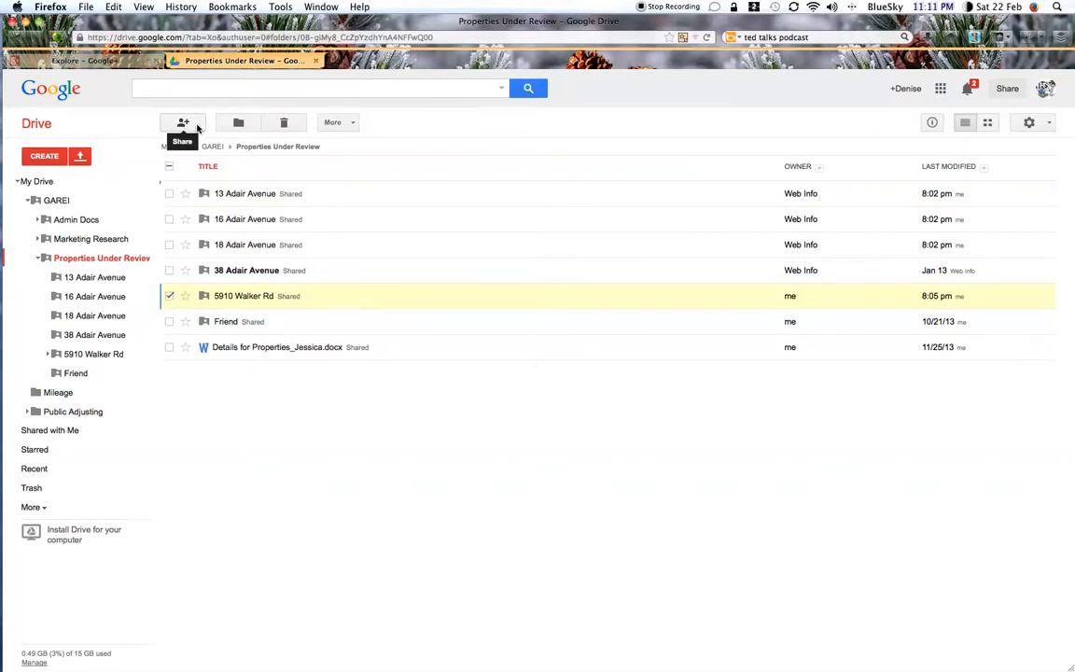
{"action": "right_click", "coordinate": [250, 297]}
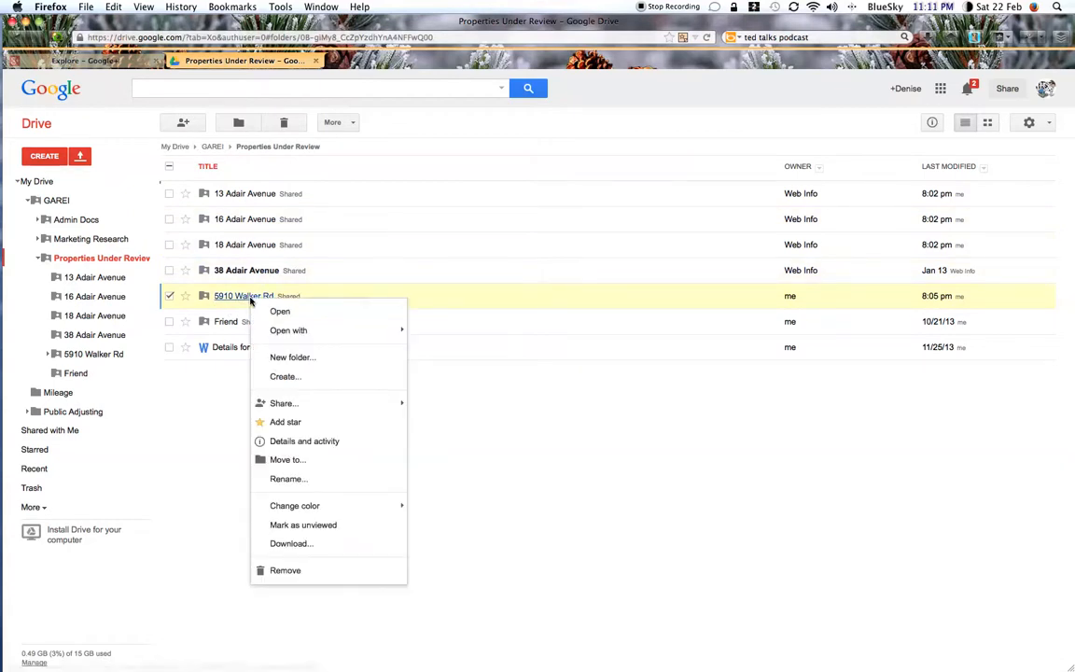
{"action": "mouse_move", "coordinate": [299, 405]}
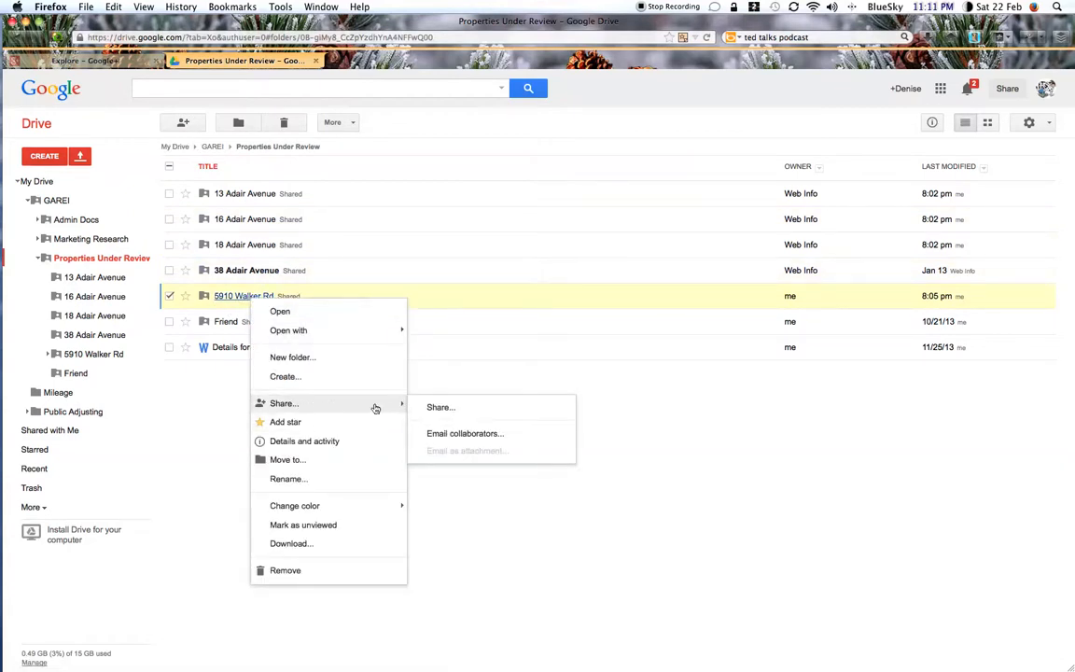
{"action": "left_click", "coordinate": [447, 408]}
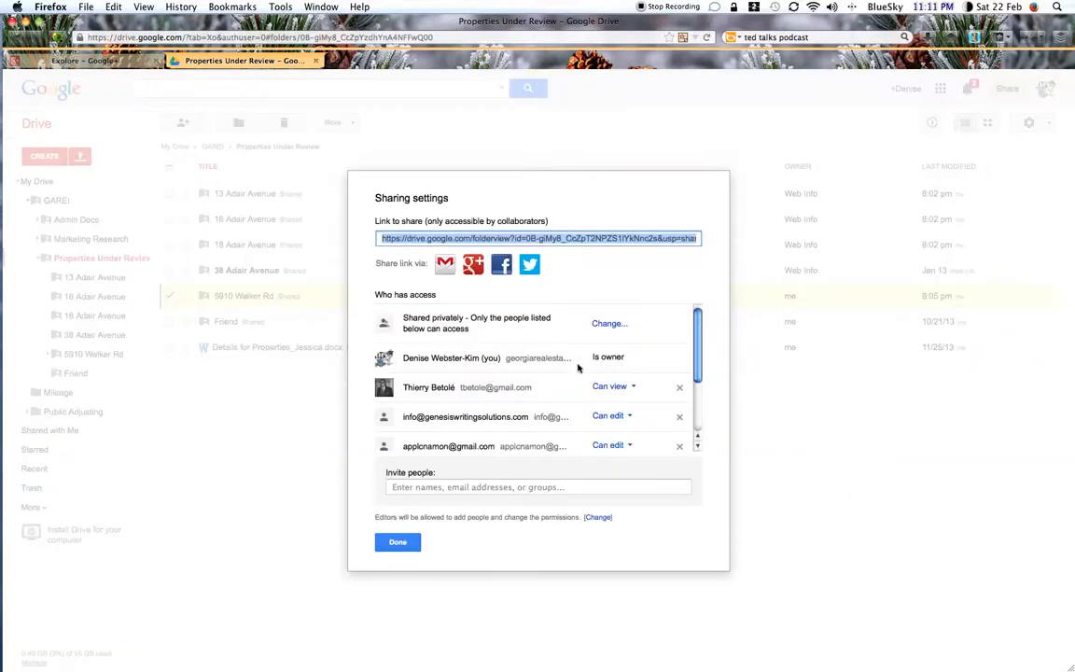
Step: Remove all of the folder's collaborators except the owner and the third invitee listed, saving each removal
{"action": "left_click_drag", "start_coordinate": [697, 351], "coordinate": [695, 315]}
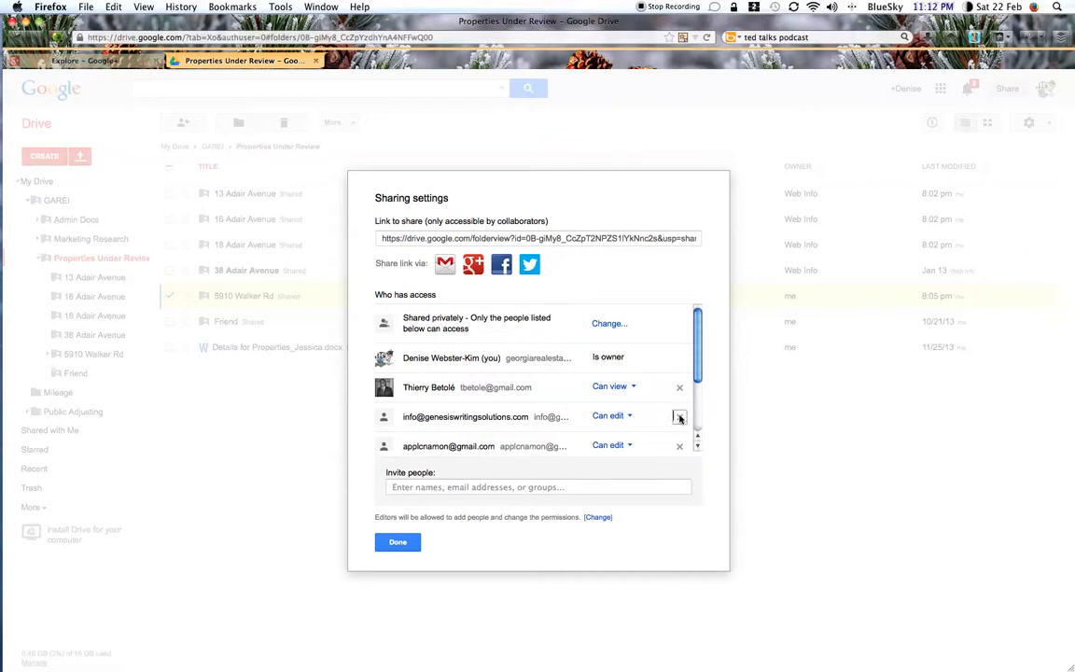
{"action": "left_click", "coordinate": [680, 419]}
{"action": "left_click", "coordinate": [402, 508]}
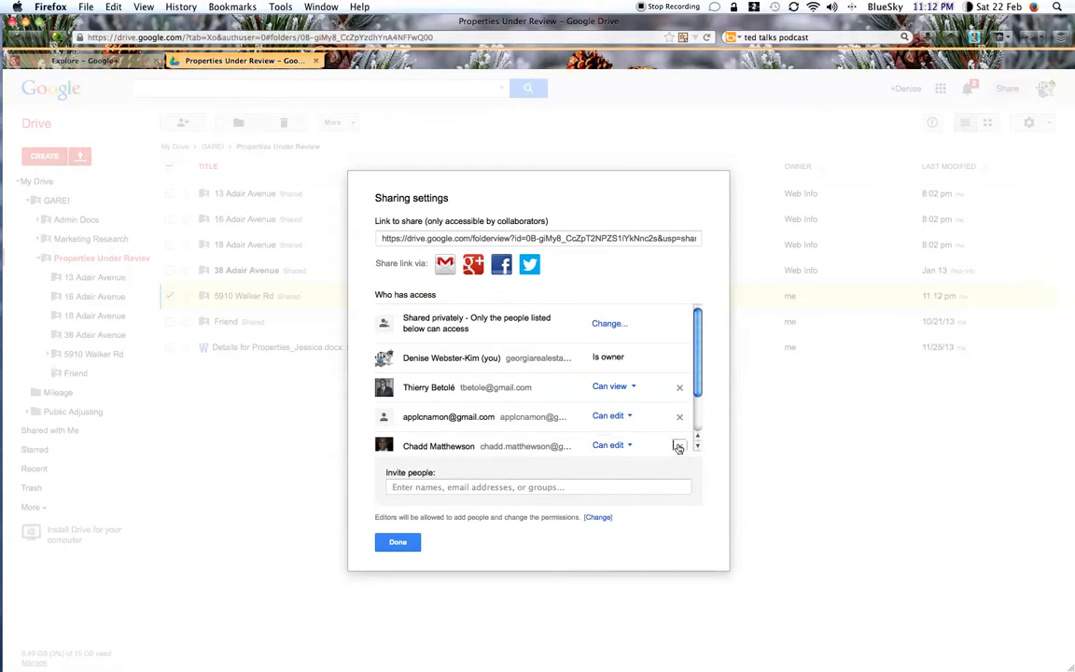
{"action": "left_click", "coordinate": [679, 447]}
{"action": "left_click", "coordinate": [401, 506]}
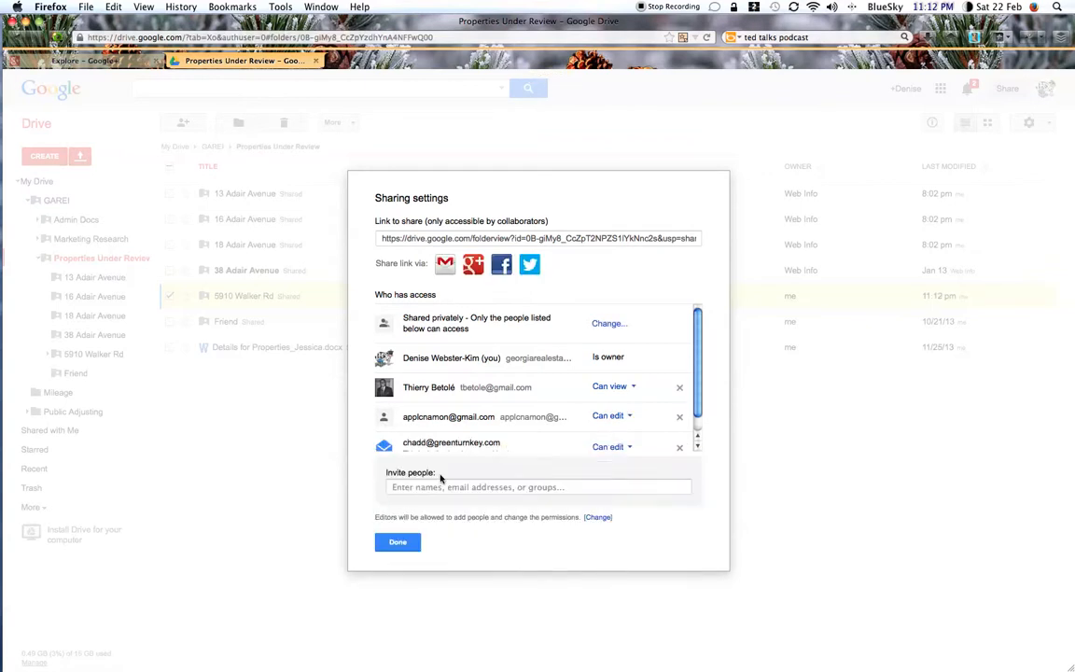
{"action": "left_click", "coordinate": [679, 446]}
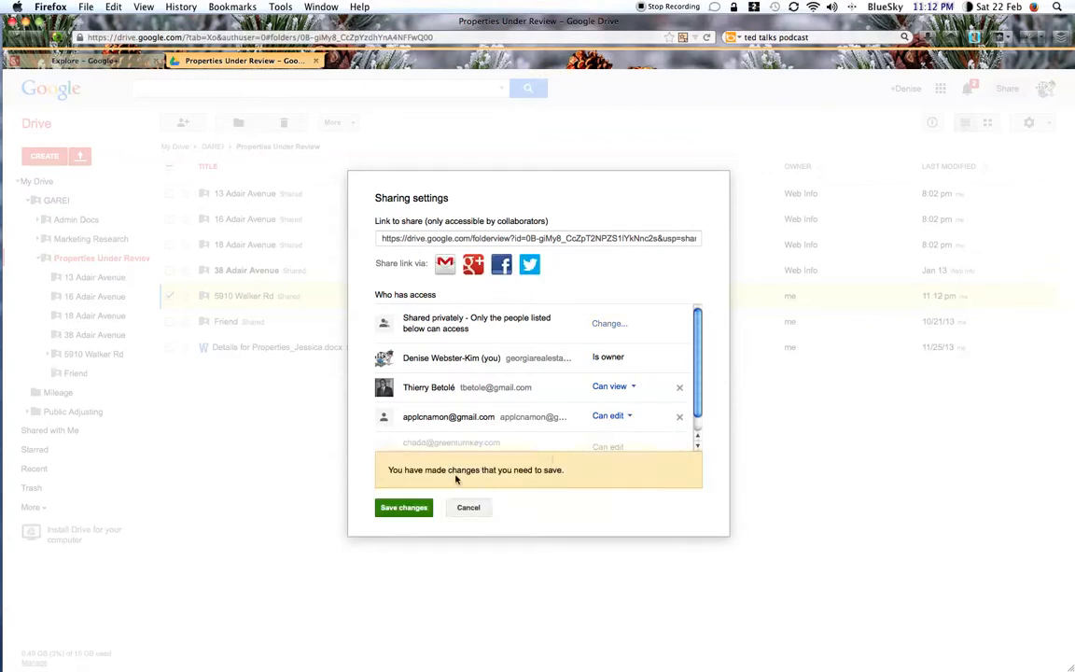
{"action": "left_click", "coordinate": [416, 507]}
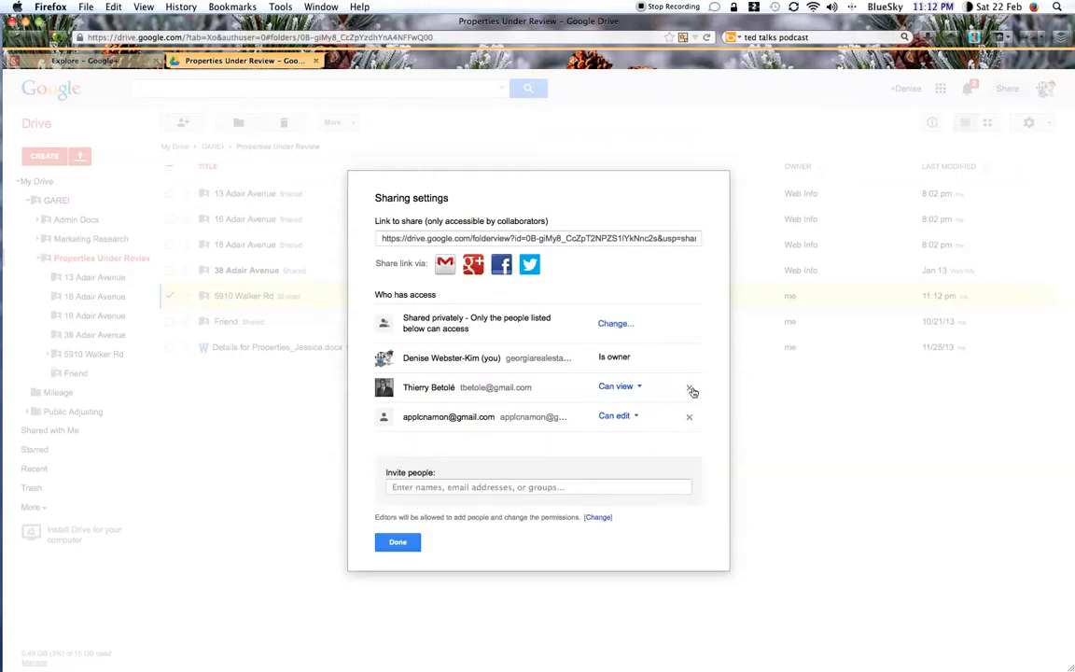
{"action": "left_click", "coordinate": [690, 389]}
{"action": "left_click", "coordinate": [409, 508]}
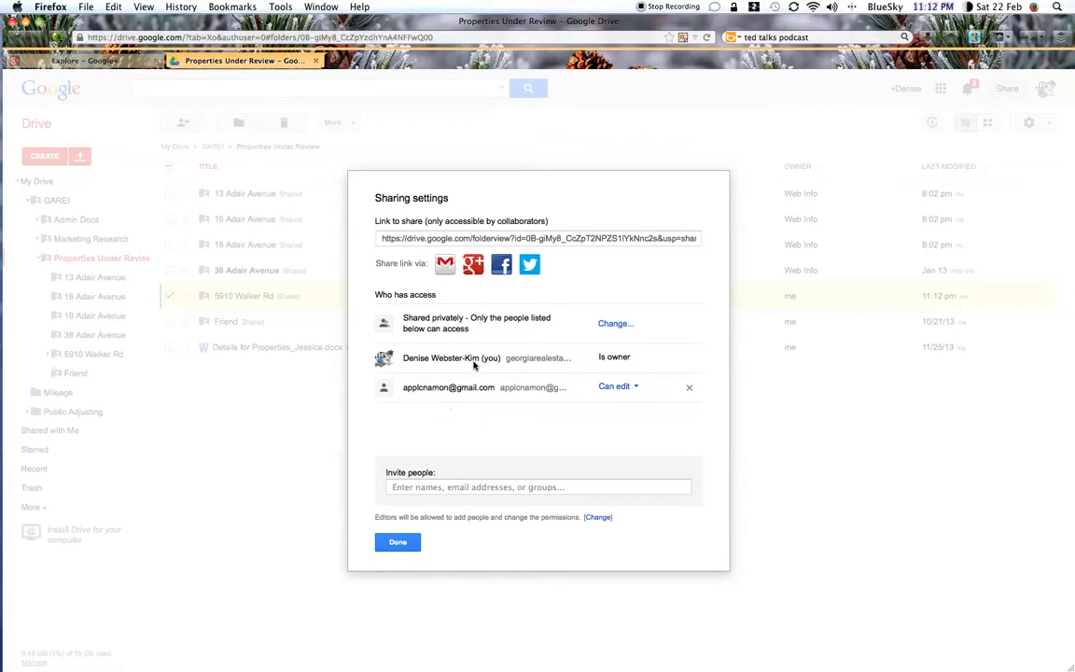
Step: Enter the suggested contact's e-mail as a new invitee and set the permission to Can view
{"action": "left_click", "coordinate": [487, 488]}
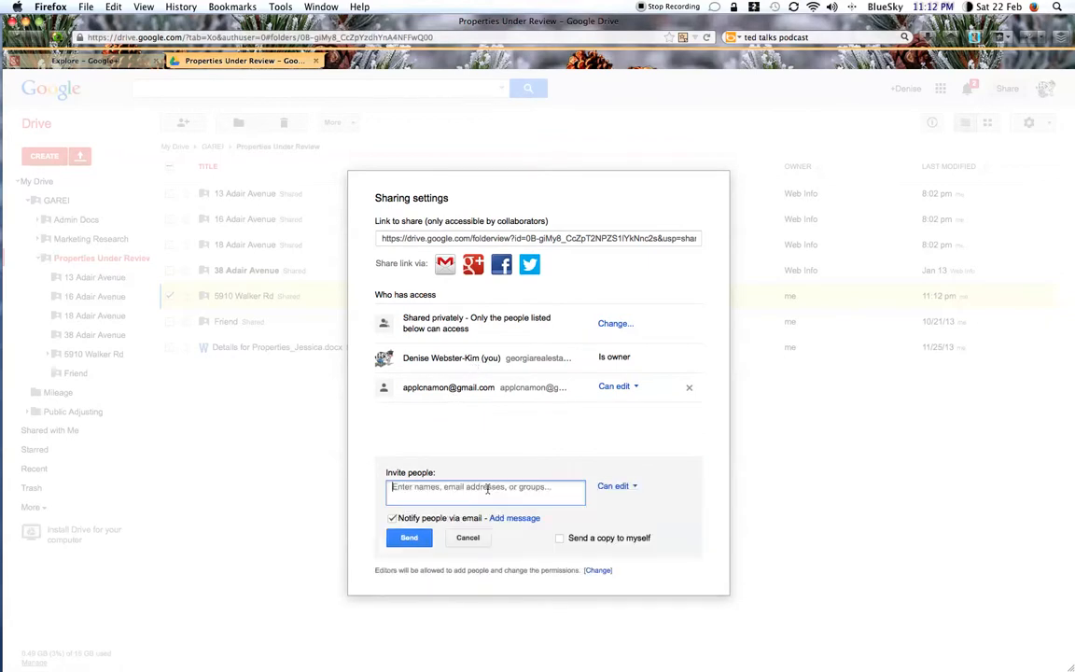
{"action": "type", "text": "the"}
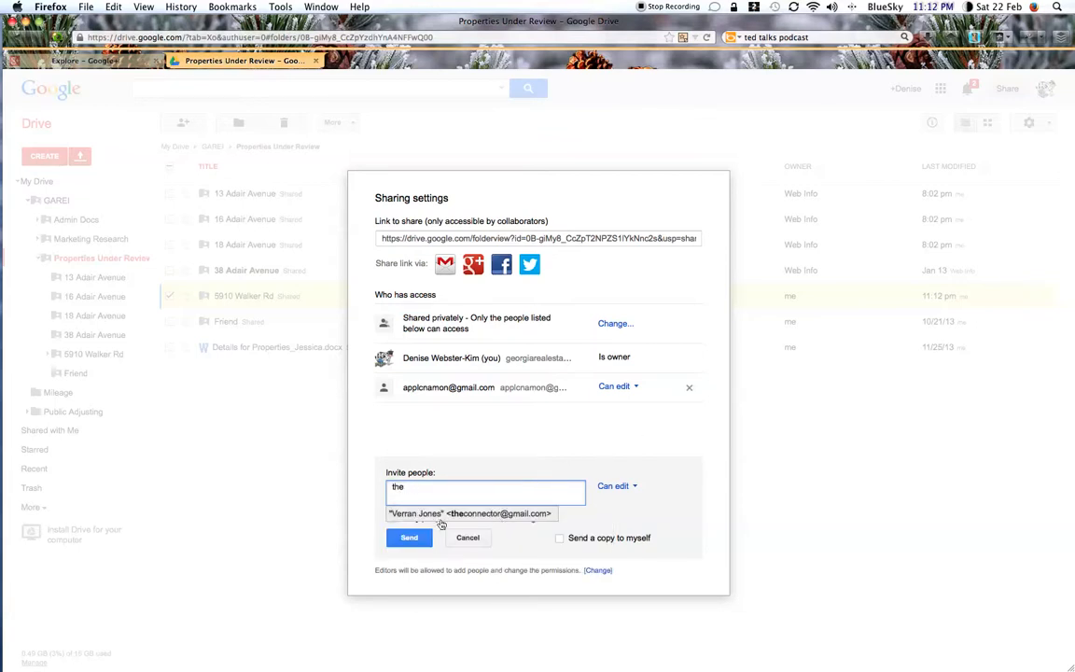
{"action": "key", "text": "Return"}
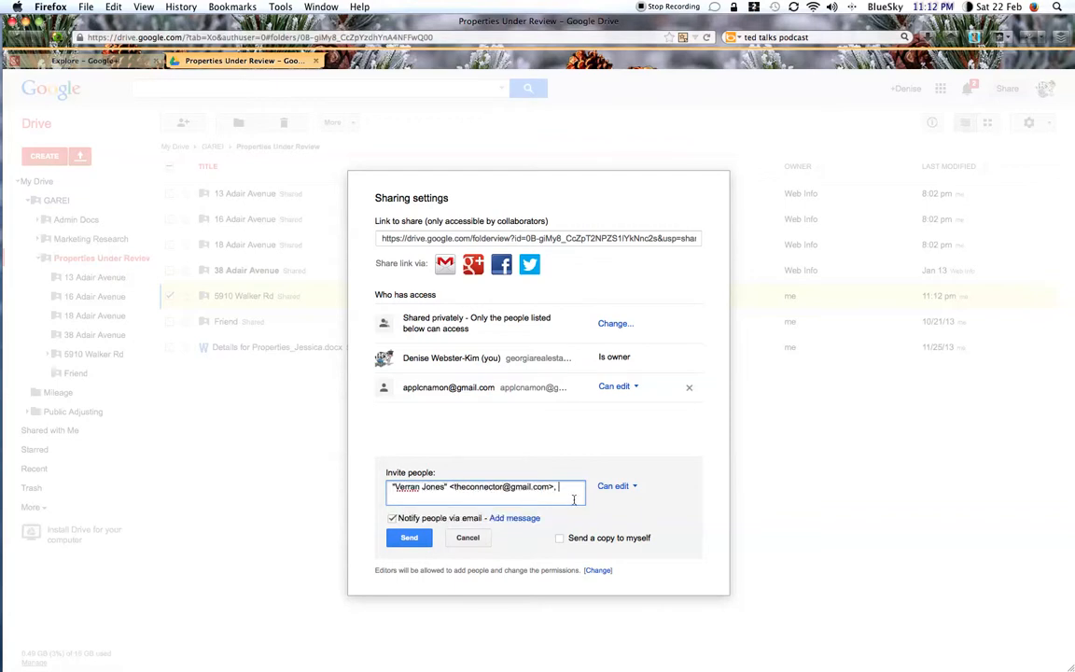
{"action": "left_click", "coordinate": [632, 492]}
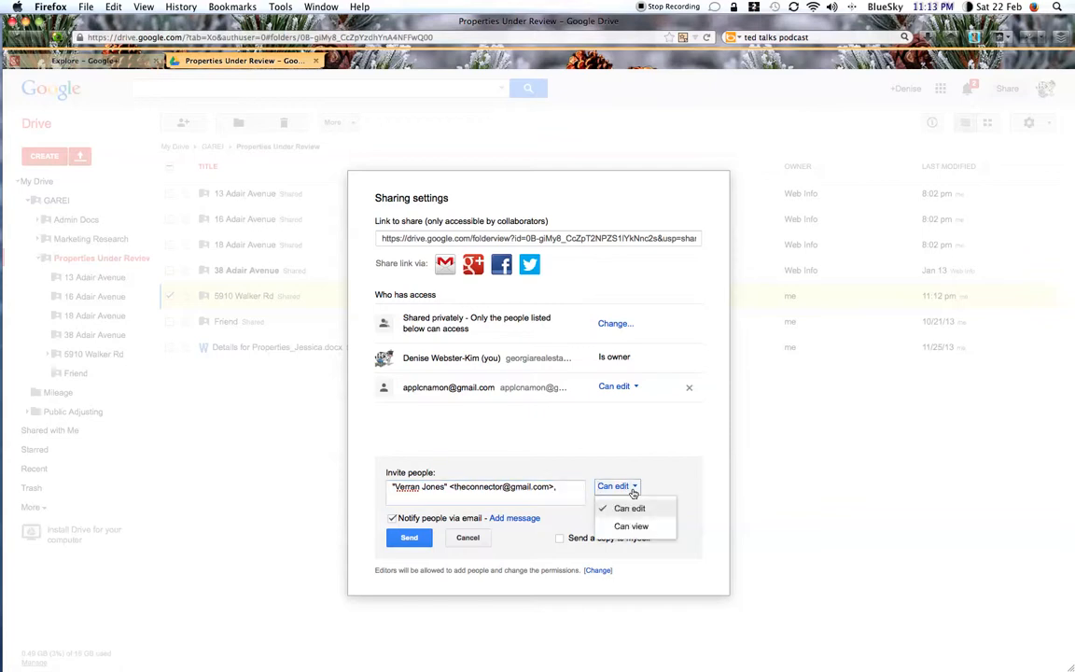
{"action": "left_click", "coordinate": [625, 527]}
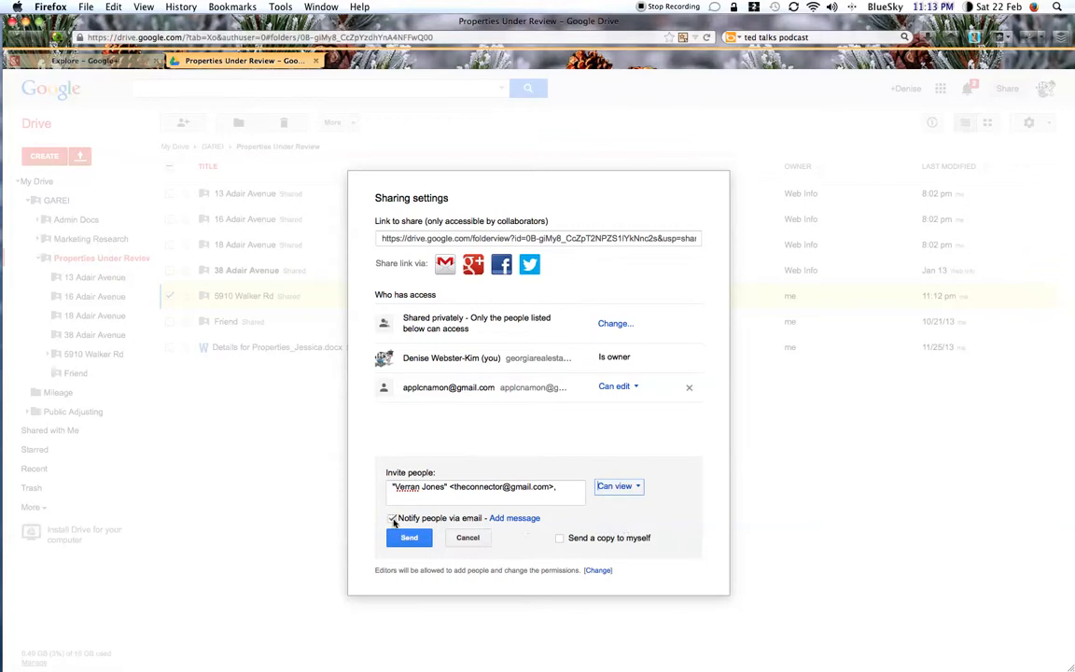
Step: Open the optional personal message field for the invitation, and switch email notification off and on again
{"action": "left_click", "coordinate": [502, 519]}
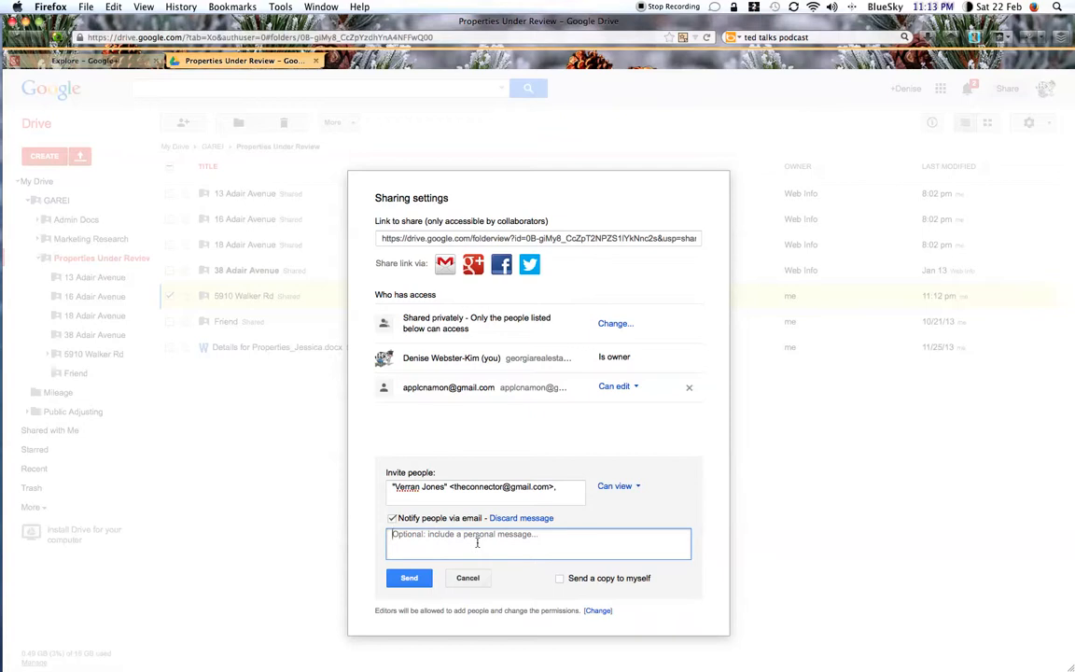
{"action": "left_click", "coordinate": [391, 519]}
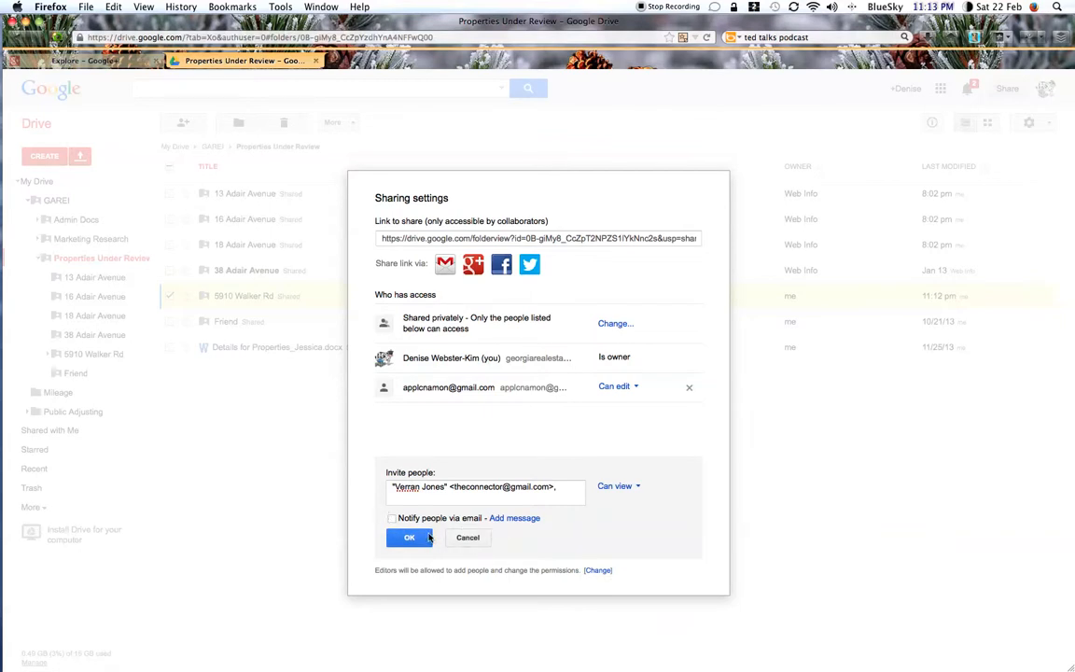
{"action": "left_click", "coordinate": [390, 518]}
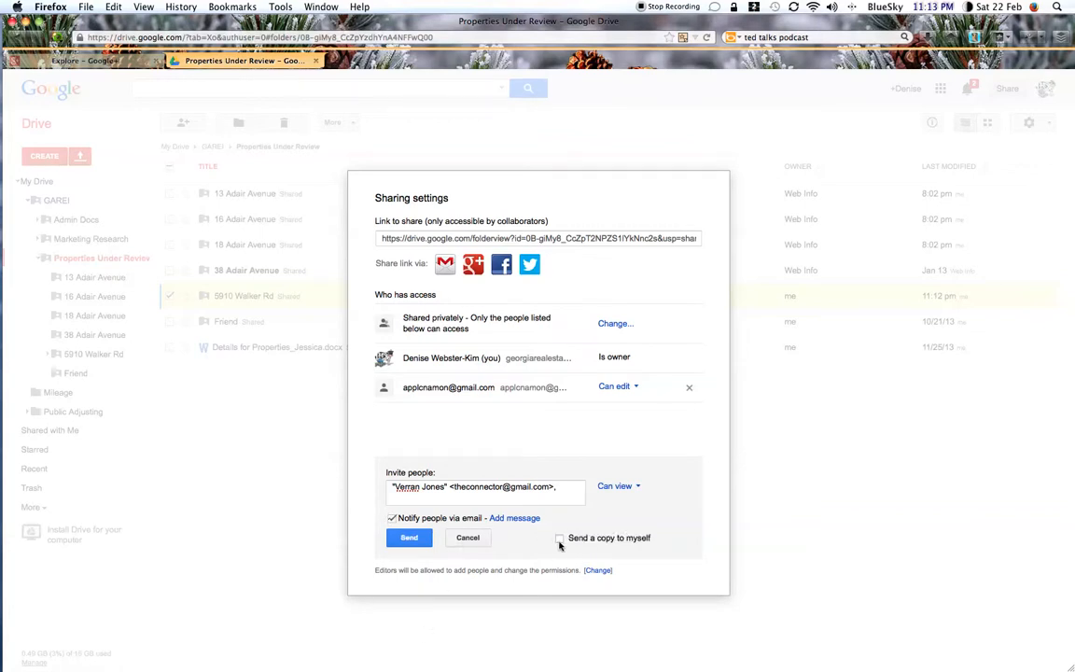
Step: Turn off e-mail notification and share the folder with the new view-only invitee, confirming that no invitation is sent
{"action": "left_click", "coordinate": [391, 519]}
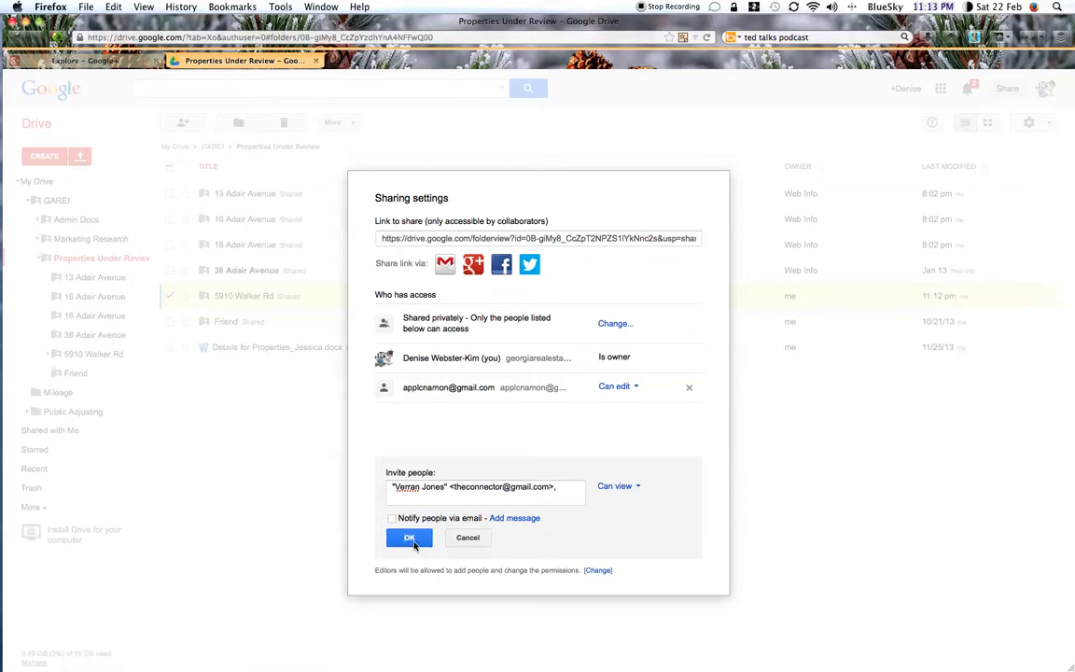
{"action": "left_click", "coordinate": [413, 541]}
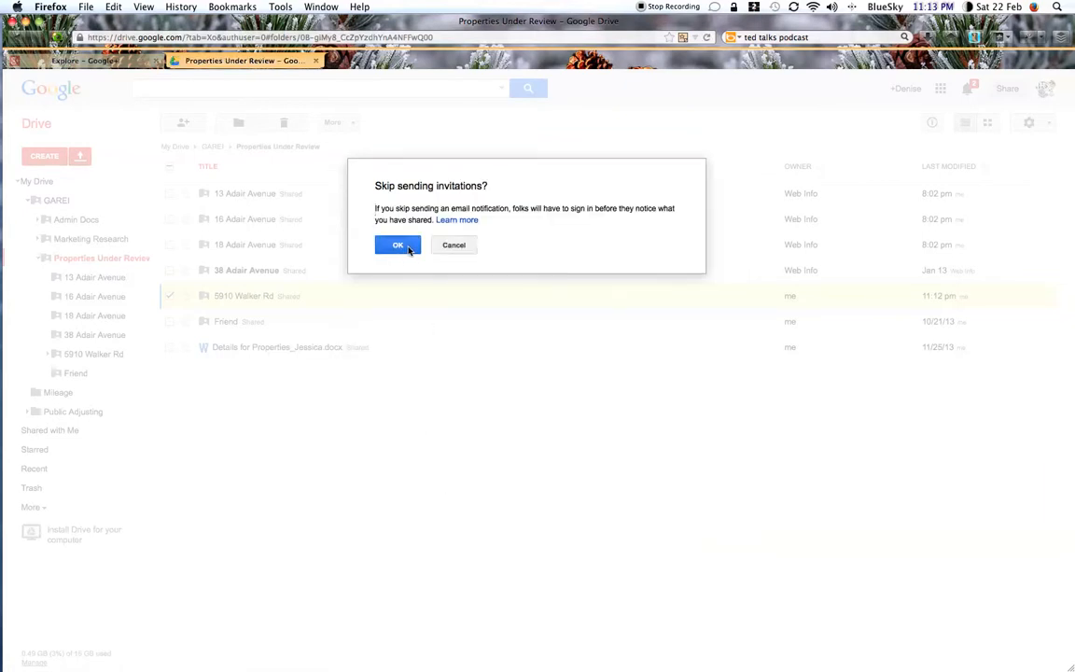
{"action": "left_click", "coordinate": [398, 245]}
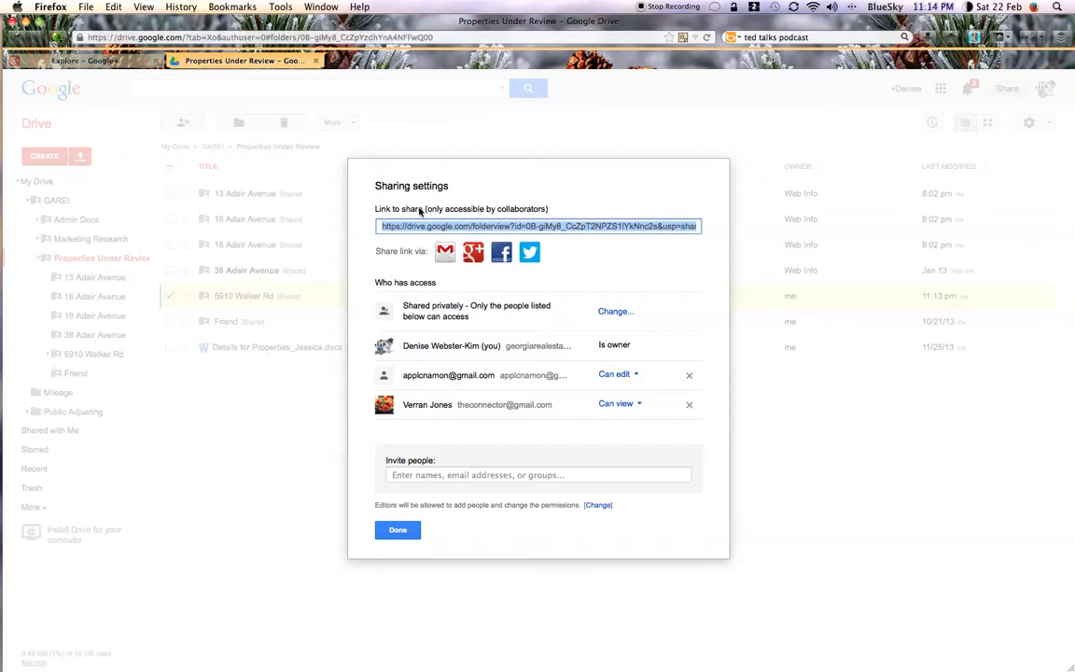
Step: Examine the note on who can use the share link, then close the folder's sharing settings
{"action": "left_click_drag", "start_coordinate": [376, 211], "coordinate": [548, 217]}
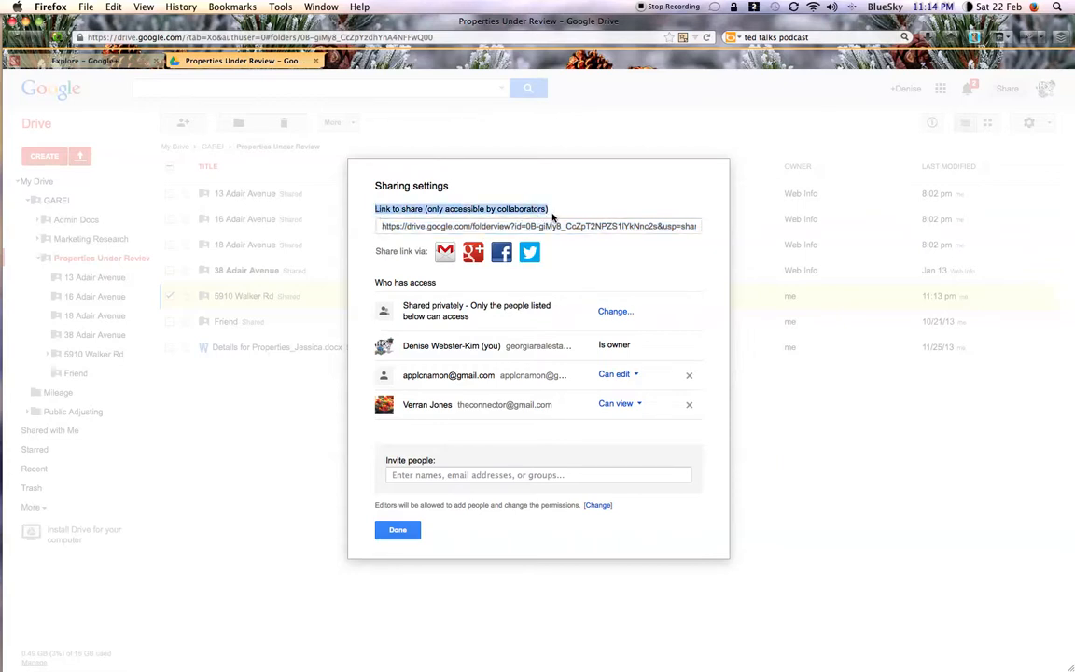
{"action": "left_click", "coordinate": [482, 319]}
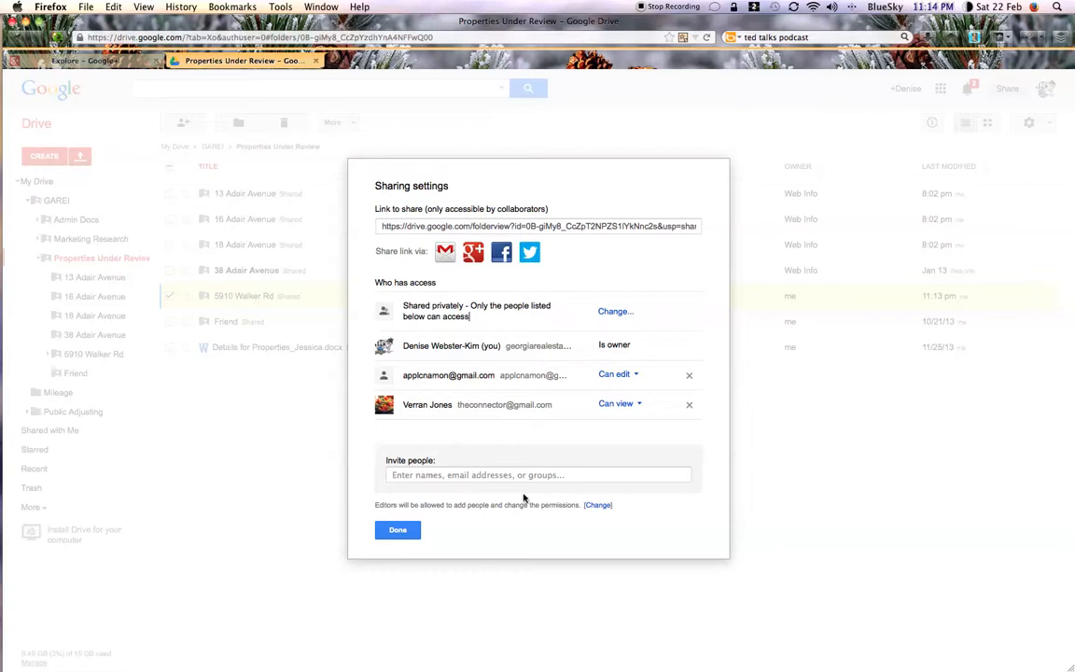
{"action": "left_click", "coordinate": [397, 532]}
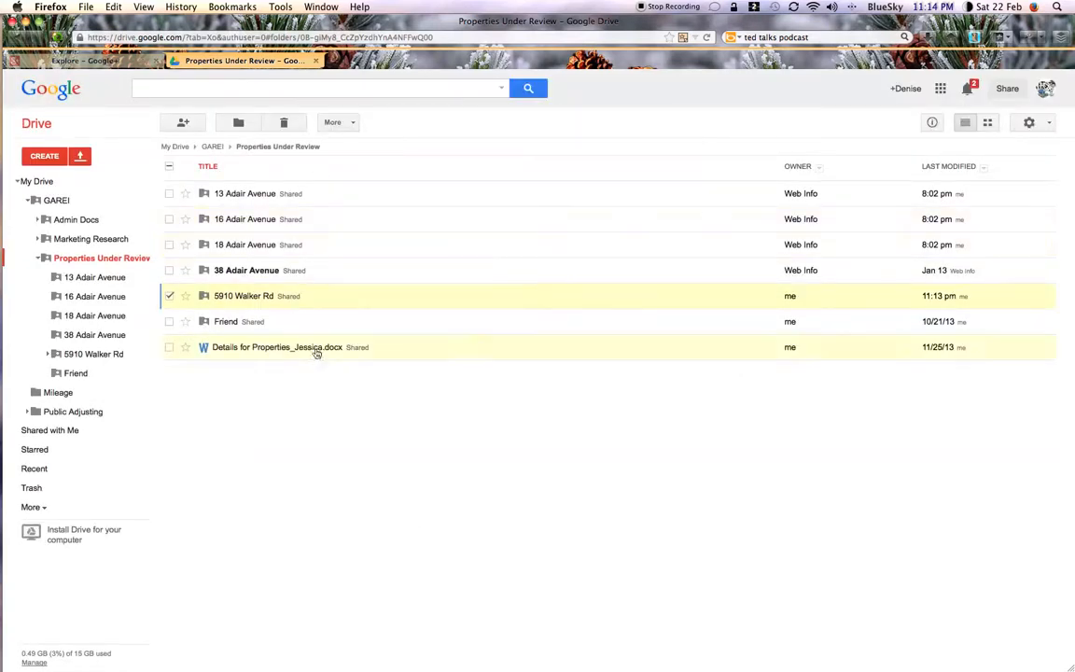
{"action": "right_click", "coordinate": [253, 299]}
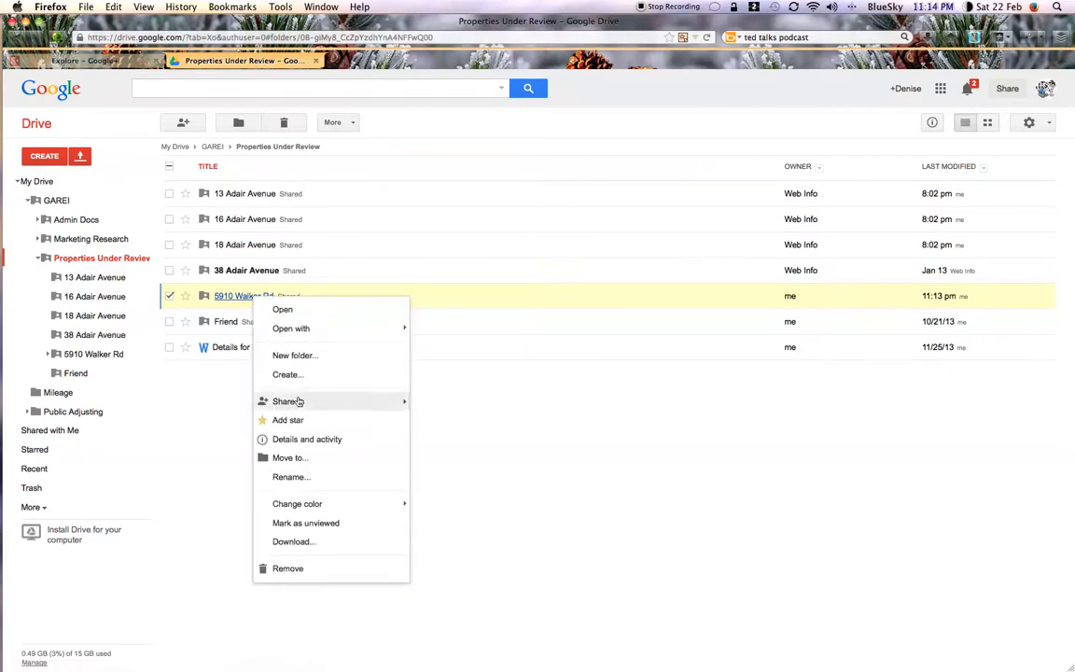
{"action": "mouse_move", "coordinate": [283, 402]}
{"action": "left_click", "coordinate": [436, 406]}
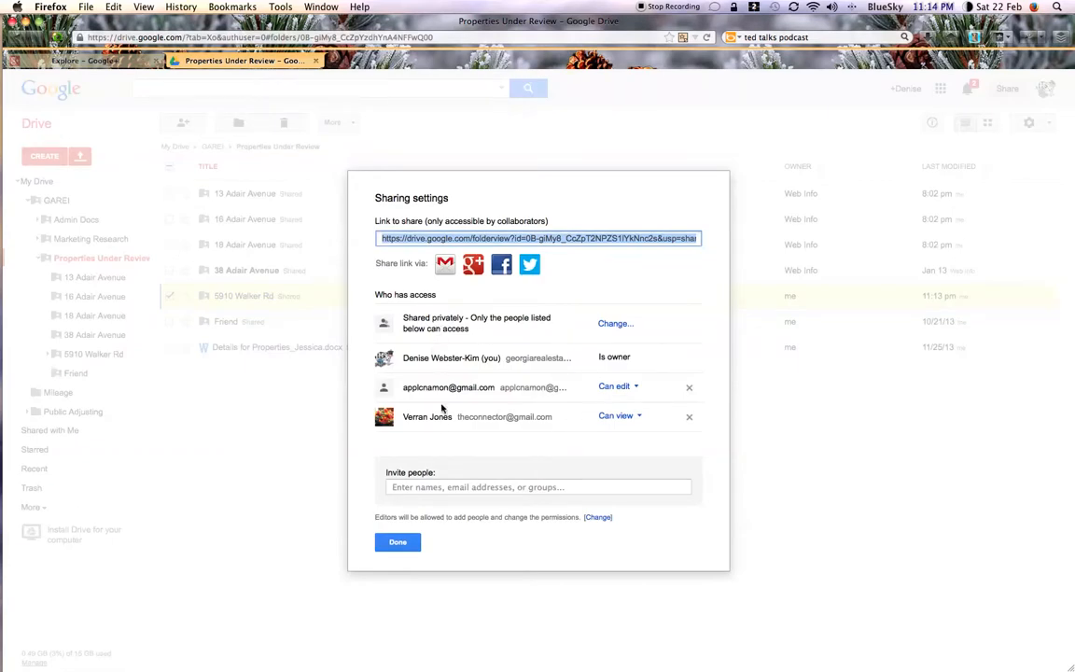
{"action": "left_click", "coordinate": [400, 542]}
{"action": "left_click", "coordinate": [615, 324]}
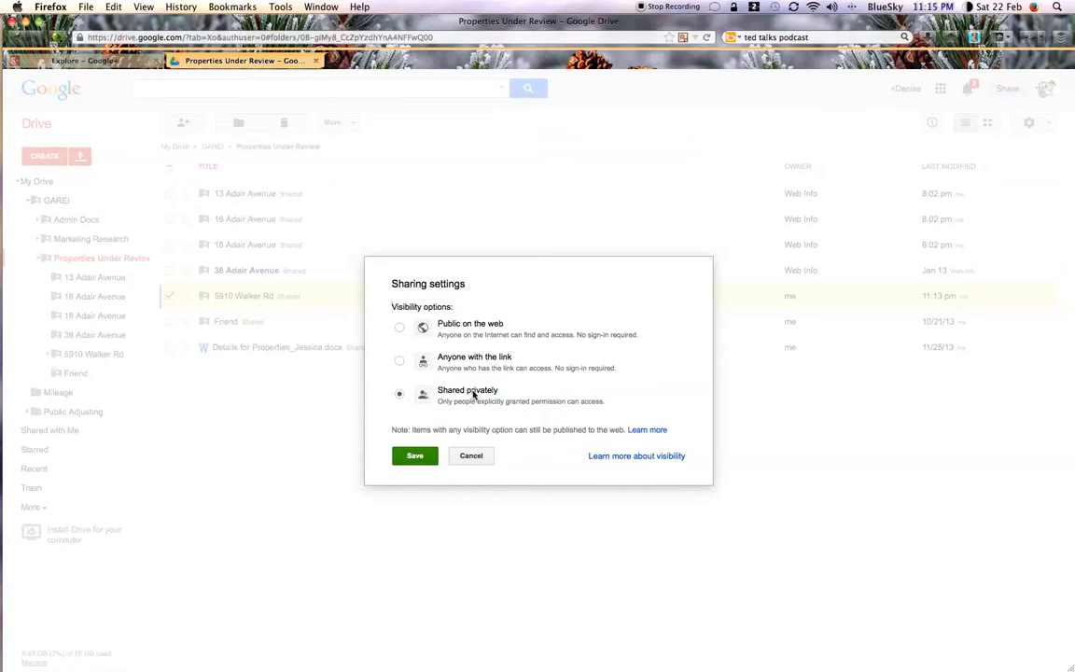
{"action": "left_click", "coordinate": [471, 457]}
{"action": "left_click", "coordinate": [394, 541]}
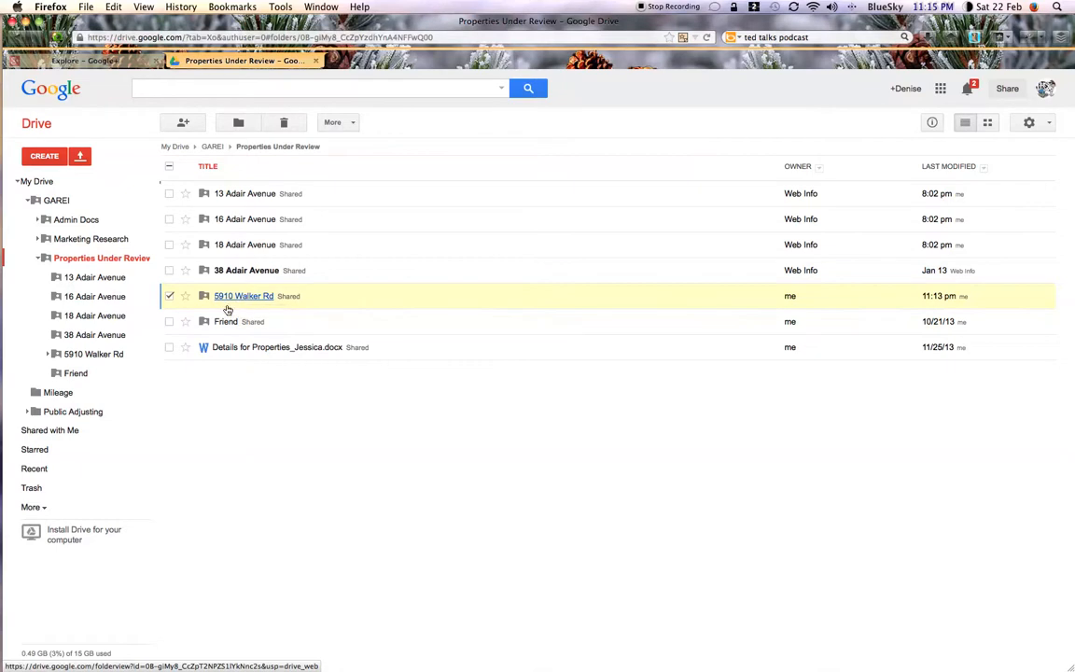
{"action": "left_click", "coordinate": [169, 296]}
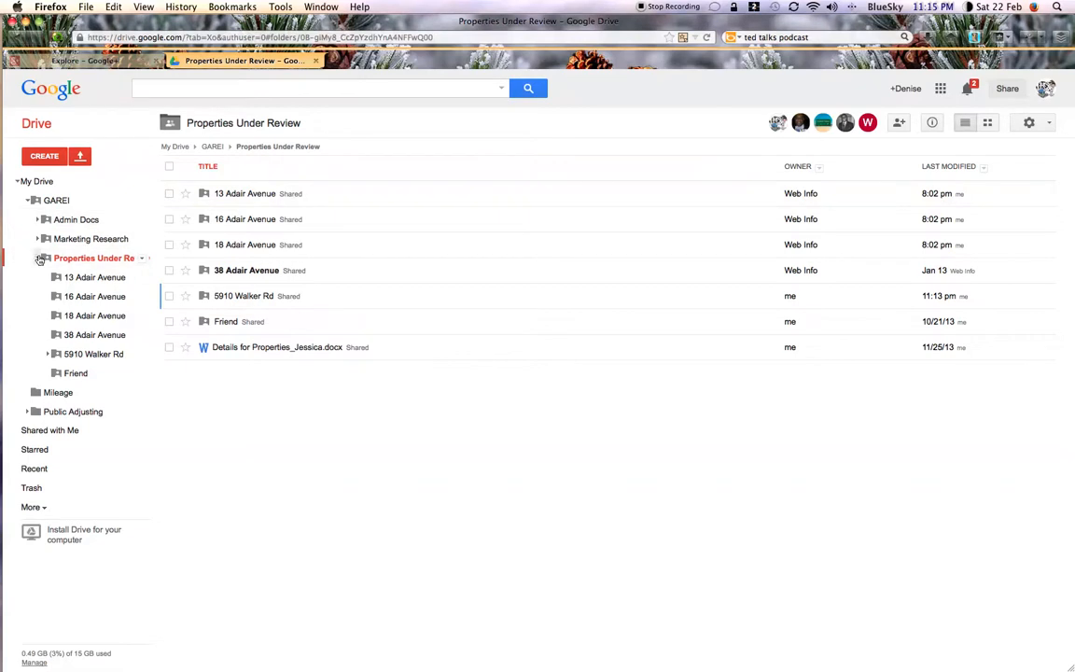
{"action": "left_click", "coordinate": [48, 200]}
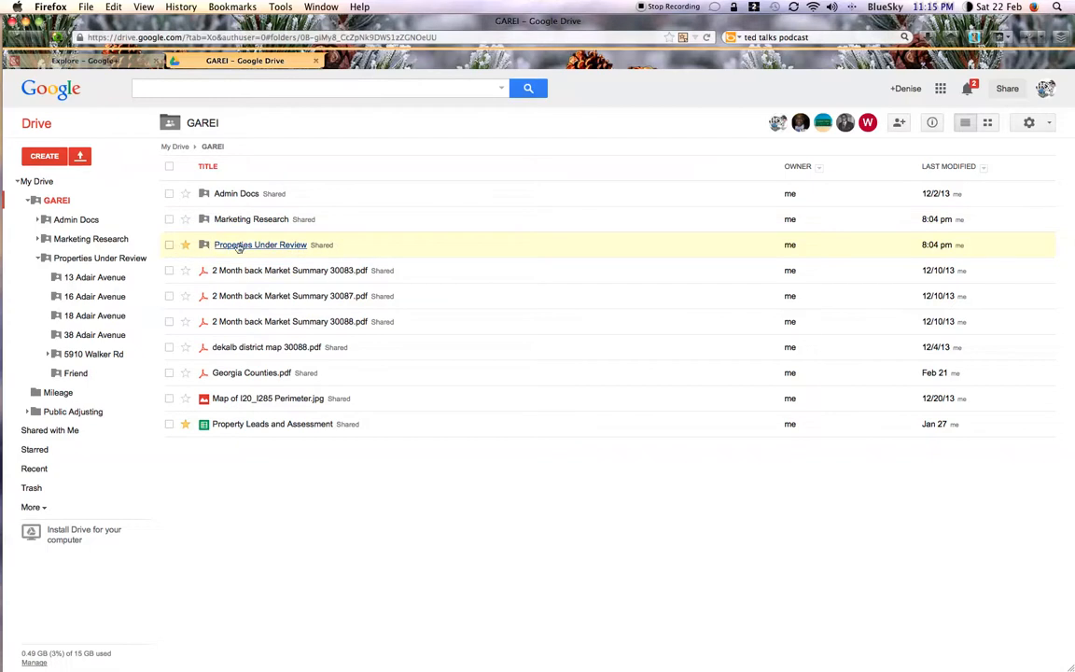
{"action": "left_click", "coordinate": [169, 246]}
{"action": "right_click", "coordinate": [270, 245]}
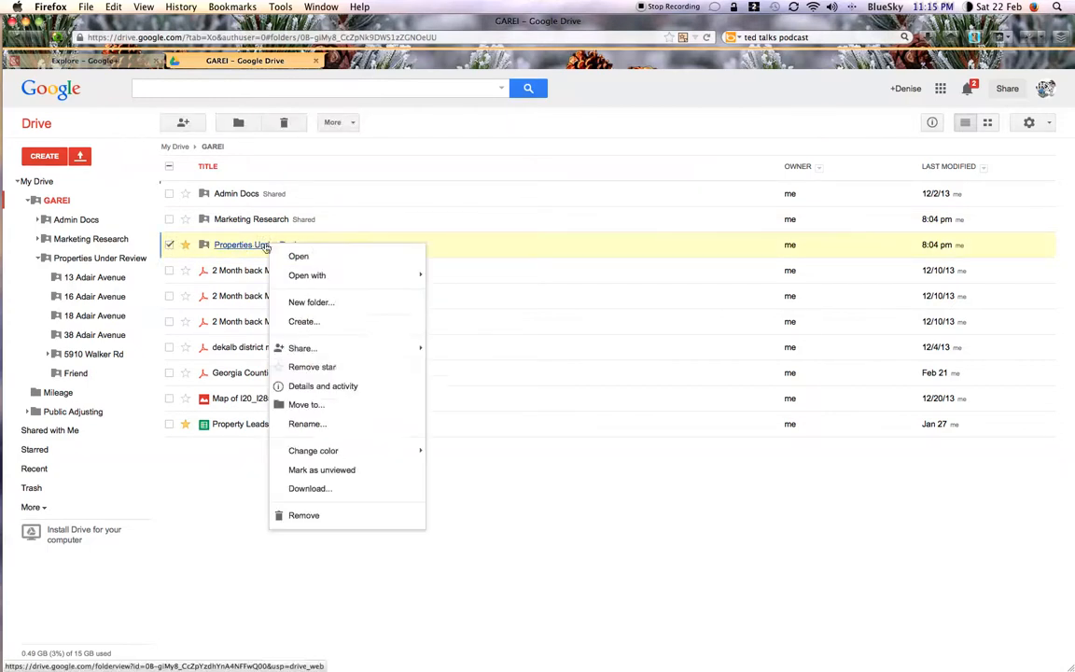
{"action": "mouse_move", "coordinate": [340, 349]}
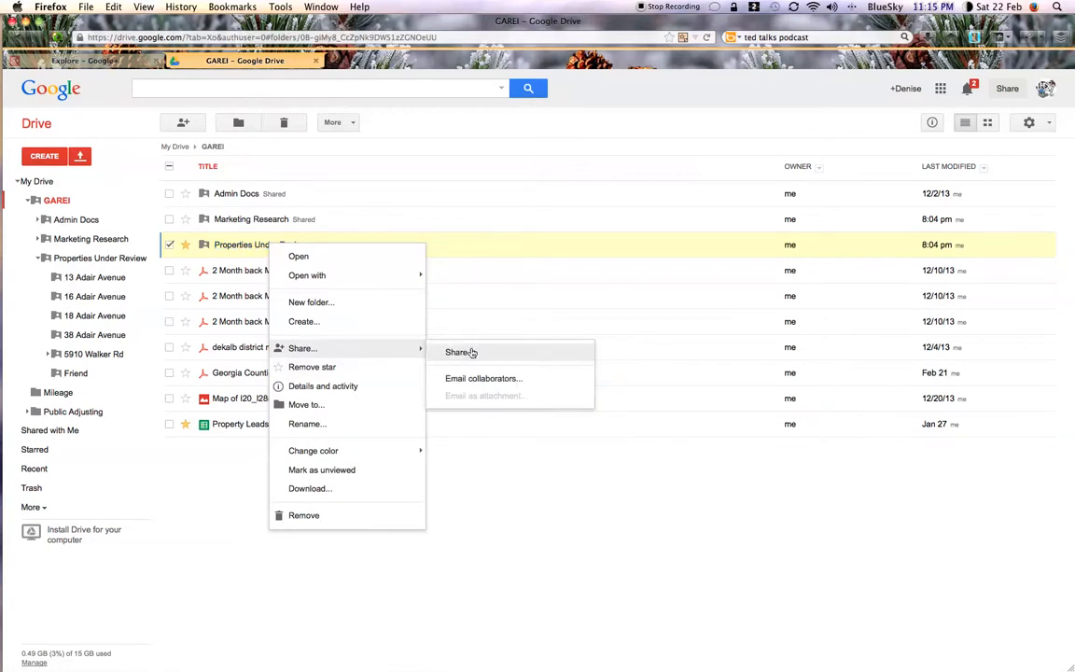
{"action": "left_click", "coordinate": [471, 443]}
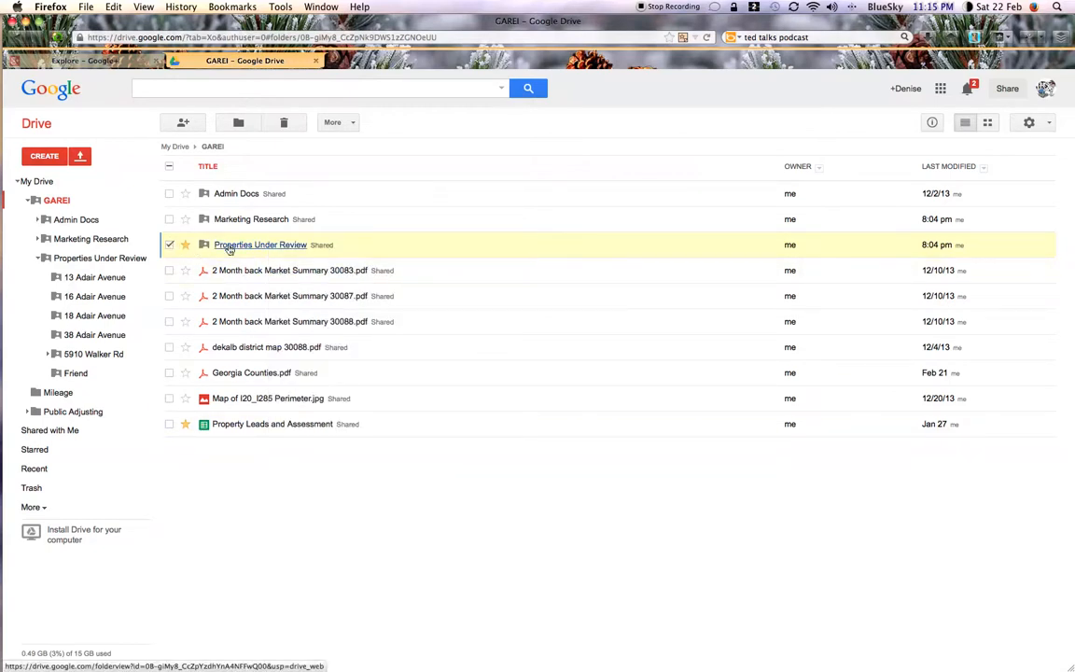
{"action": "left_click", "coordinate": [169, 245]}
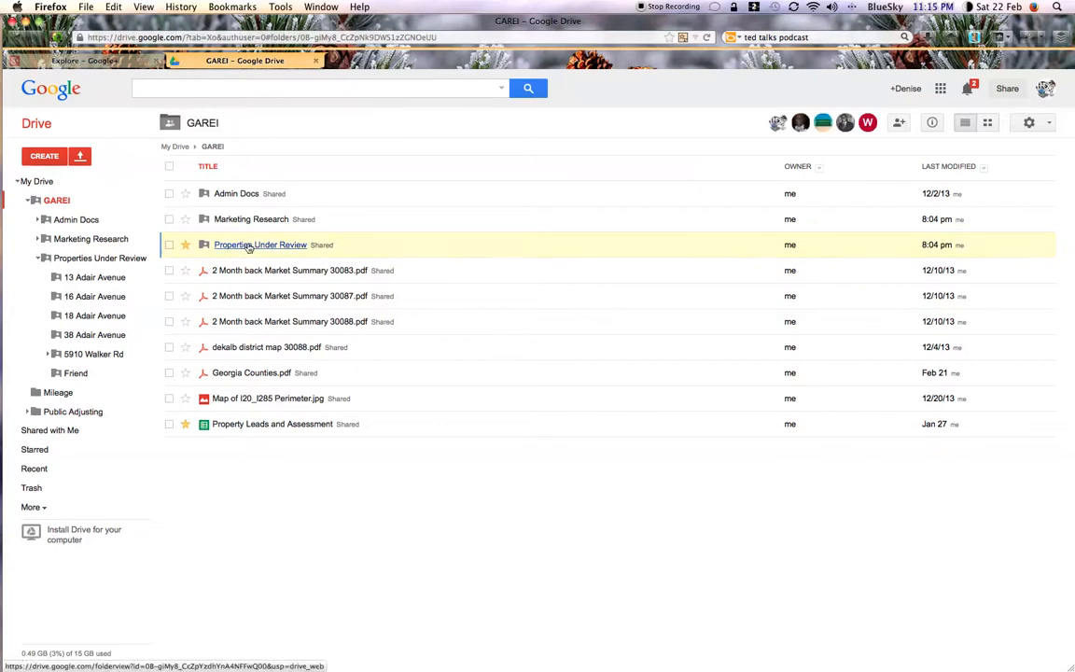
{"action": "left_click", "coordinate": [249, 245]}
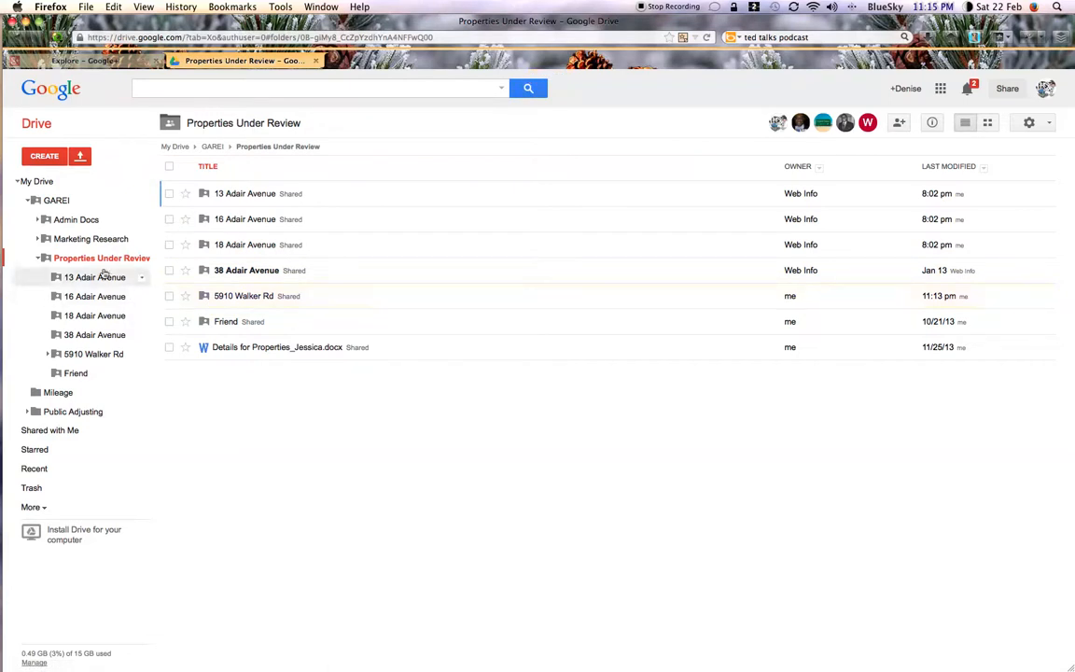
{"action": "left_click", "coordinate": [89, 201]}
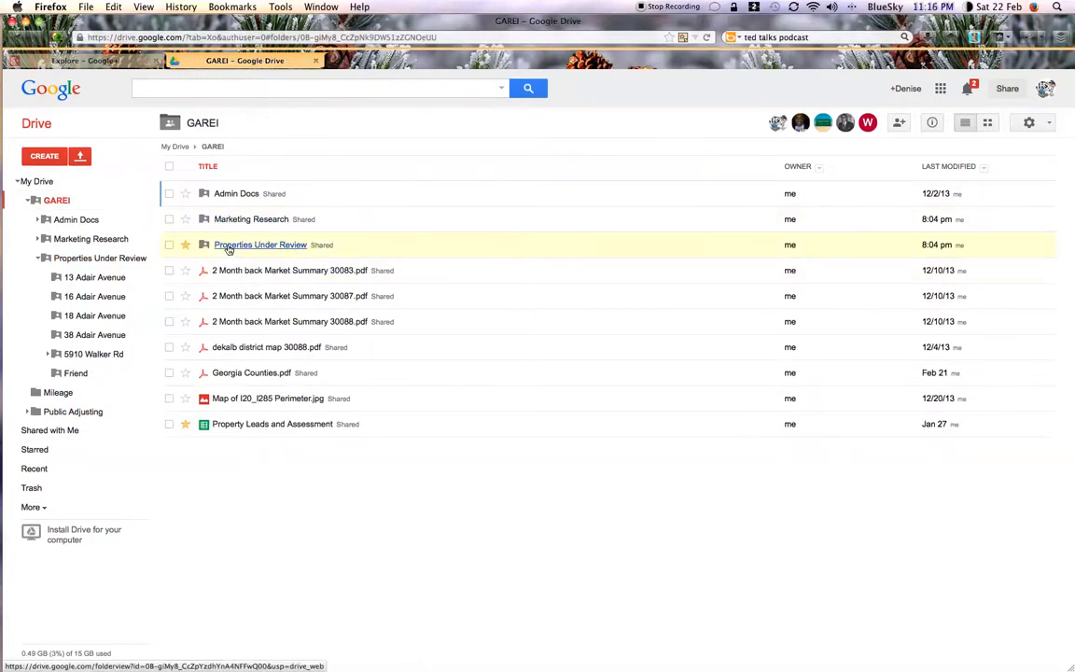
Step: Remove every collaborator except the owner from the Properties Under Review folder, save the changes, and open the folder to check its items' sharing
{"action": "right_click", "coordinate": [228, 245]}
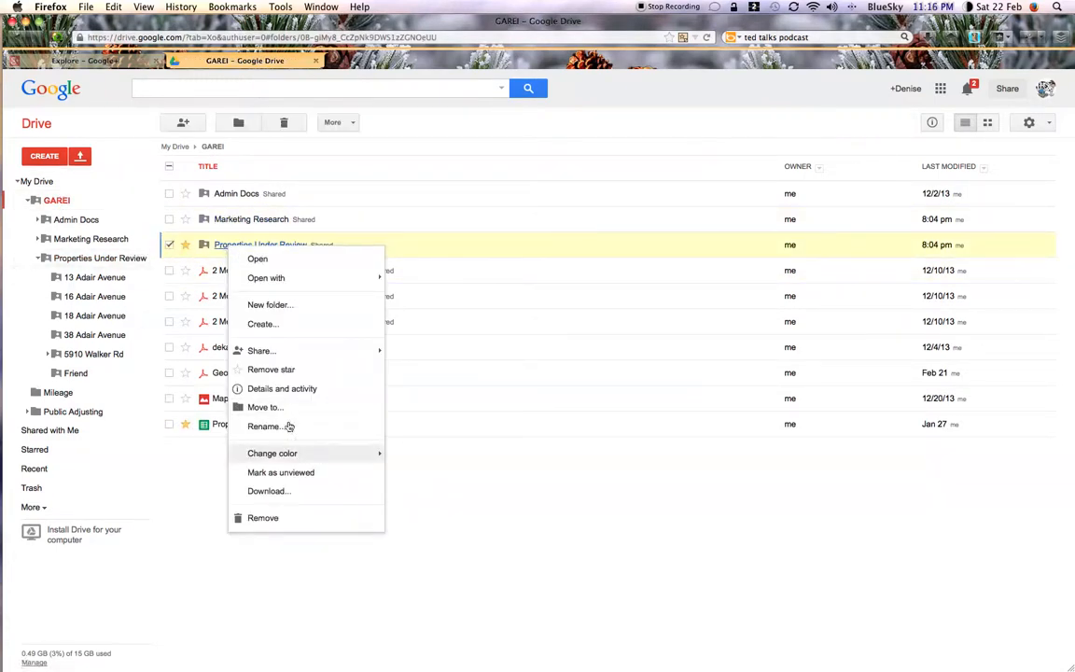
{"action": "mouse_move", "coordinate": [271, 353]}
{"action": "left_click", "coordinate": [417, 354]}
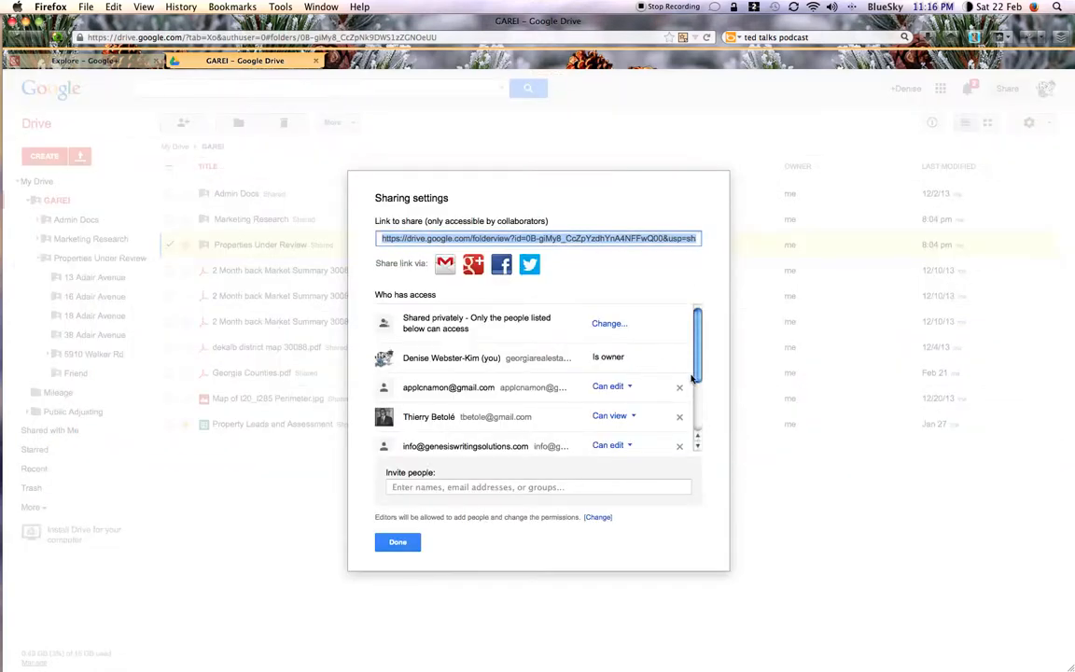
{"action": "left_click", "coordinate": [679, 386]}
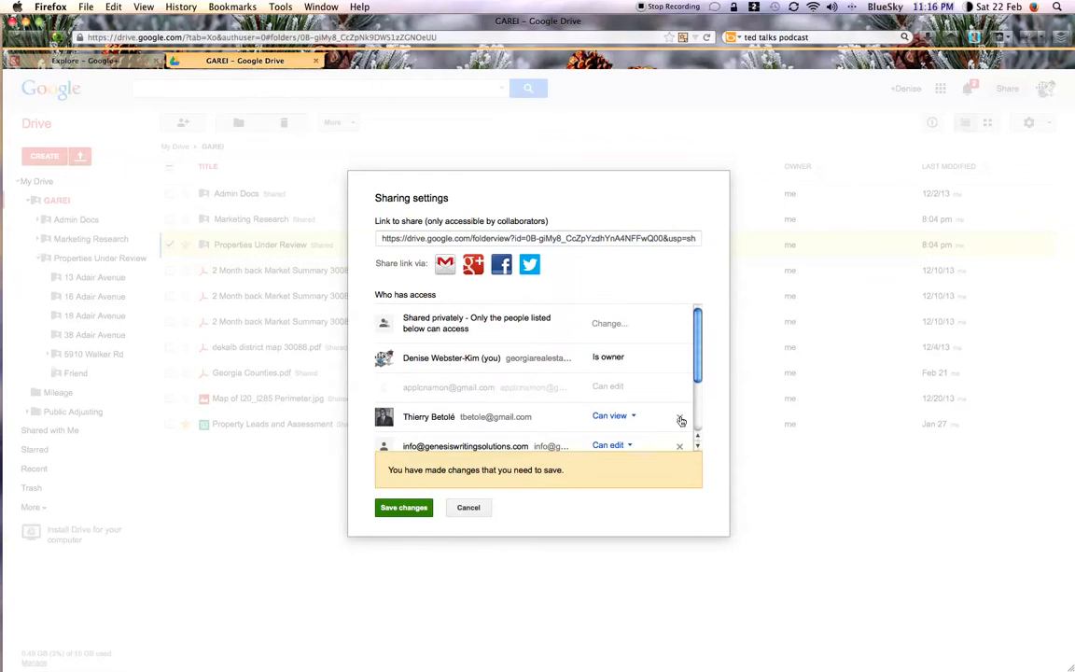
{"action": "left_click", "coordinate": [680, 417]}
{"action": "left_click", "coordinate": [677, 450]}
{"action": "left_click_drag", "start_coordinate": [698, 339], "coordinate": [706, 415]}
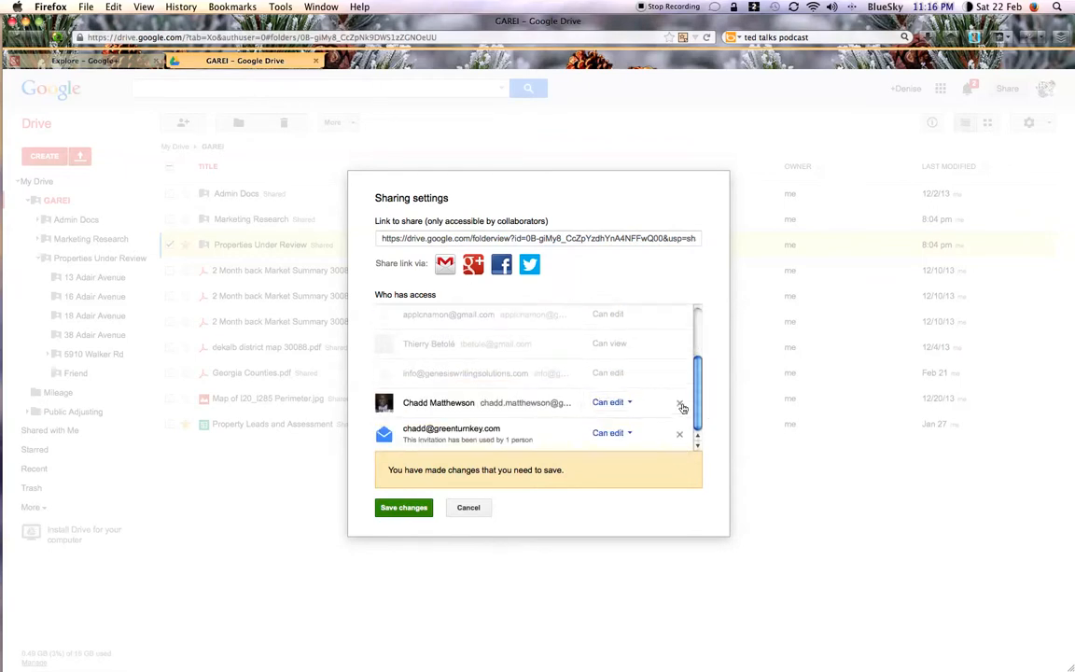
{"action": "left_click", "coordinate": [679, 403]}
{"action": "left_click", "coordinate": [678, 435]}
{"action": "left_click", "coordinate": [398, 509]}
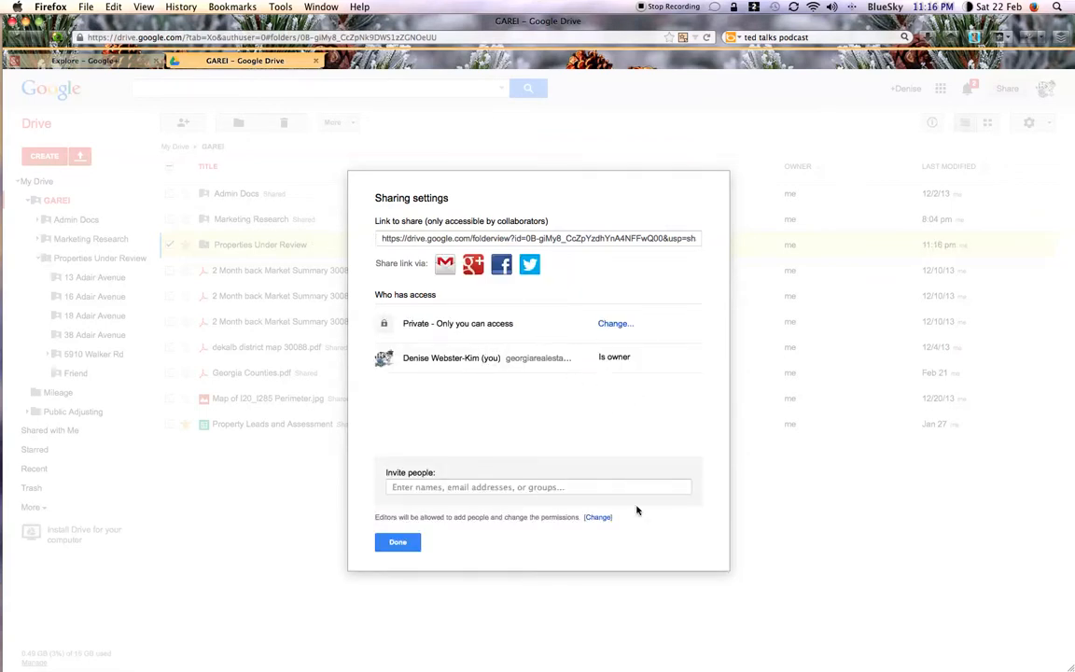
{"action": "left_click", "coordinate": [384, 541]}
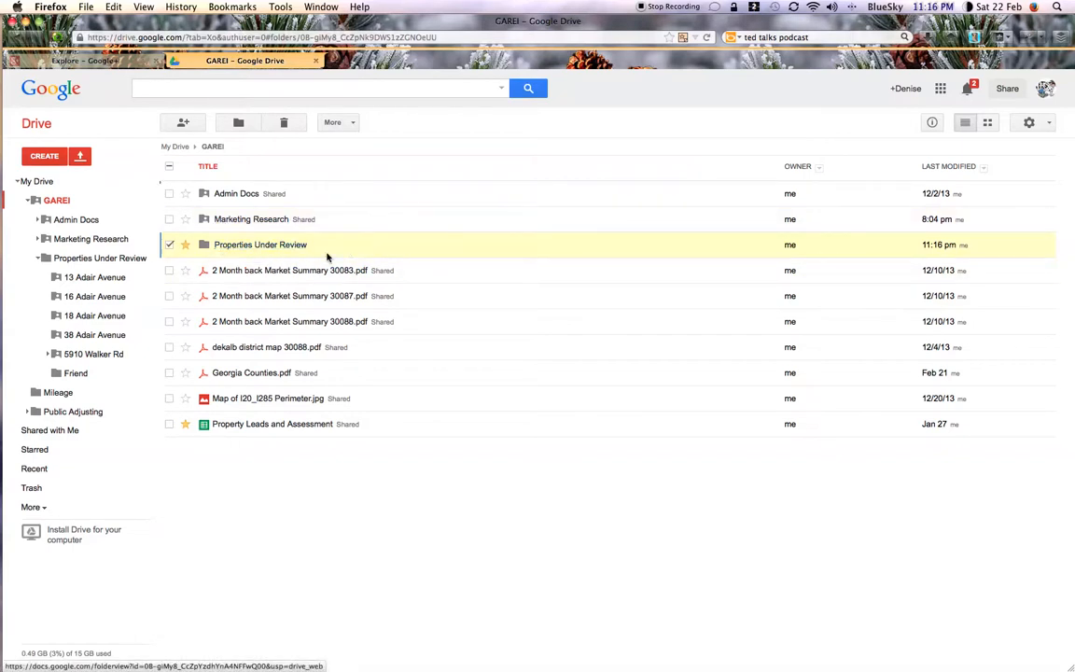
{"action": "left_click", "coordinate": [214, 245]}
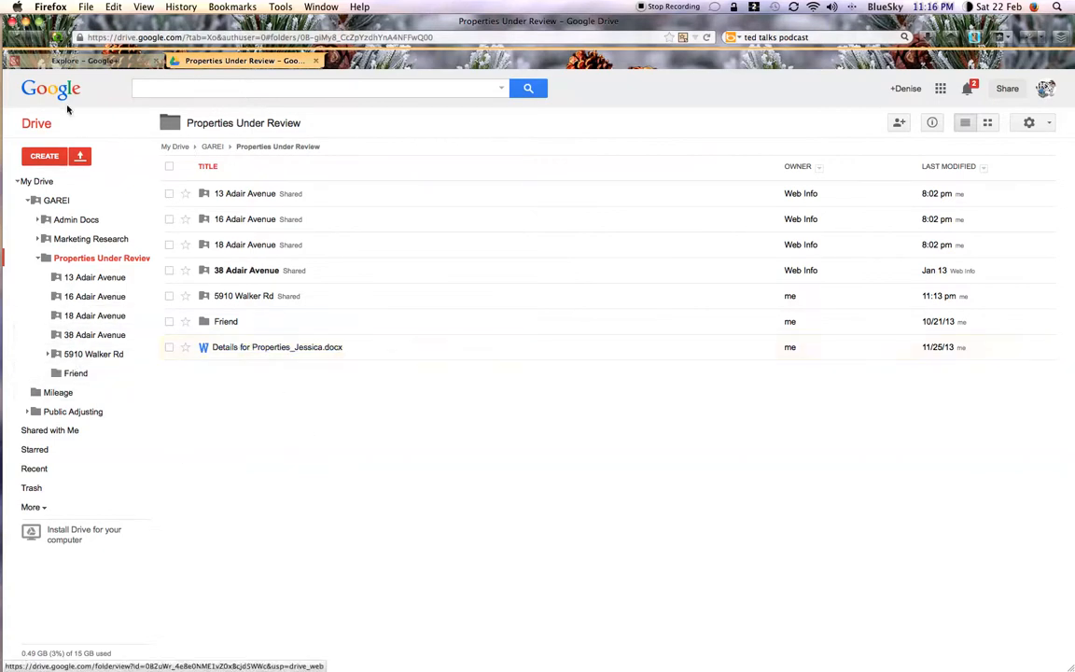
Step: Switch to Preview to display the Header Page.pdf contact page, and stop the audio recording in QuickTime Player
{"action": "key", "text": "super+Tab"}
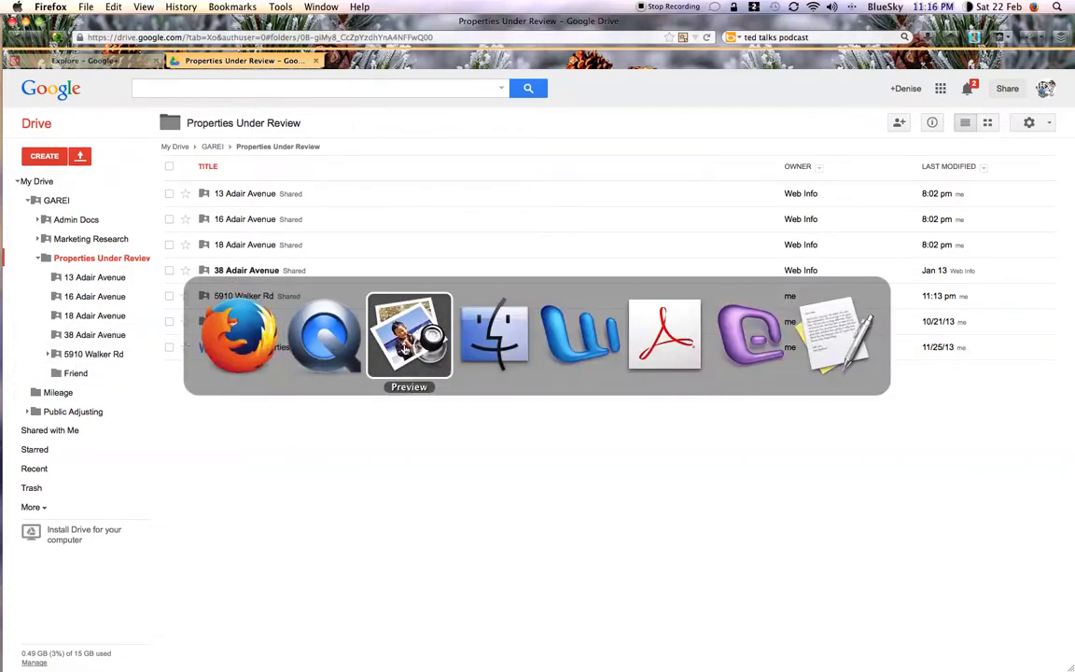
{"action": "left_click", "coordinate": [404, 356]}
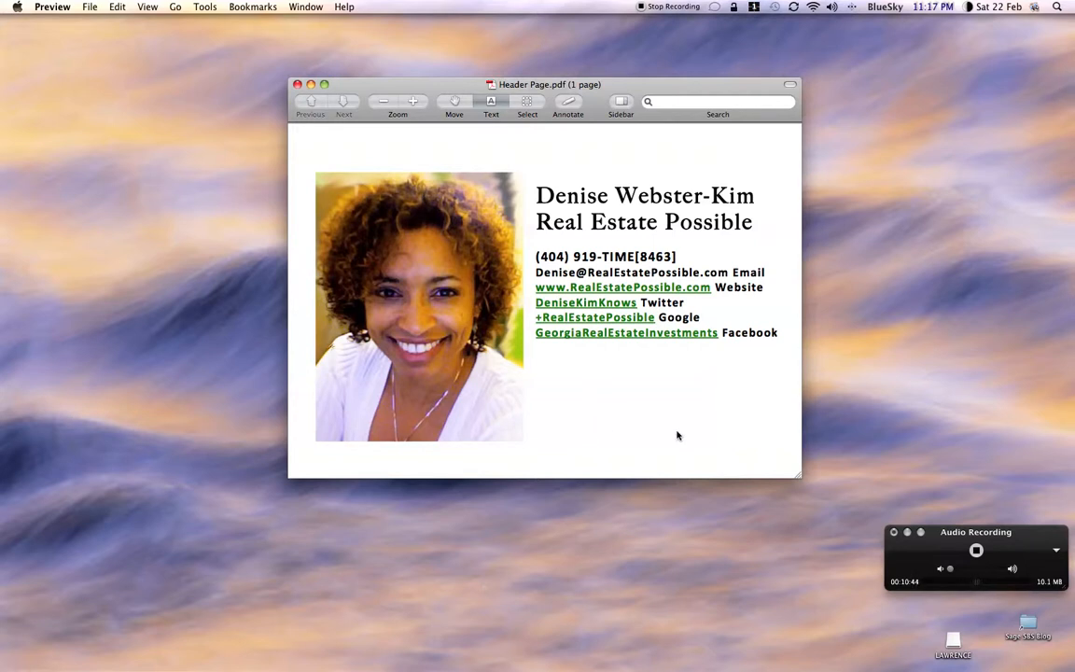
{"action": "left_click", "coordinate": [976, 551]}
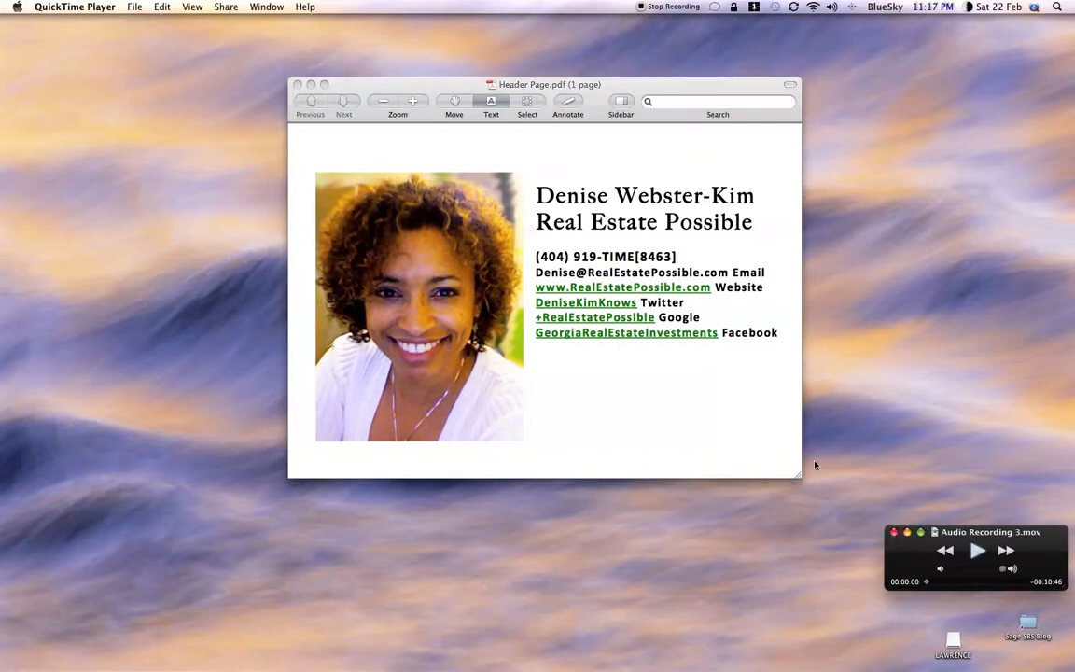